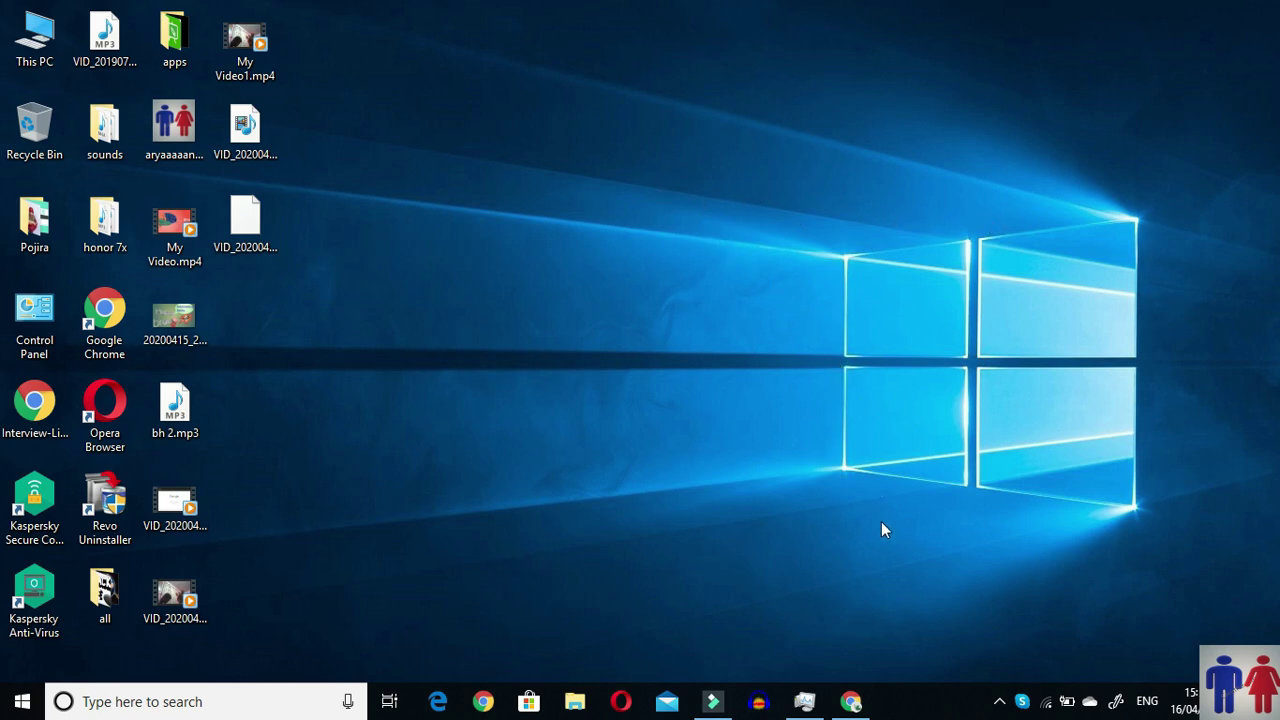
Search Google for 'Teach infinity 2' in a new Chrome tab
click(851, 703)
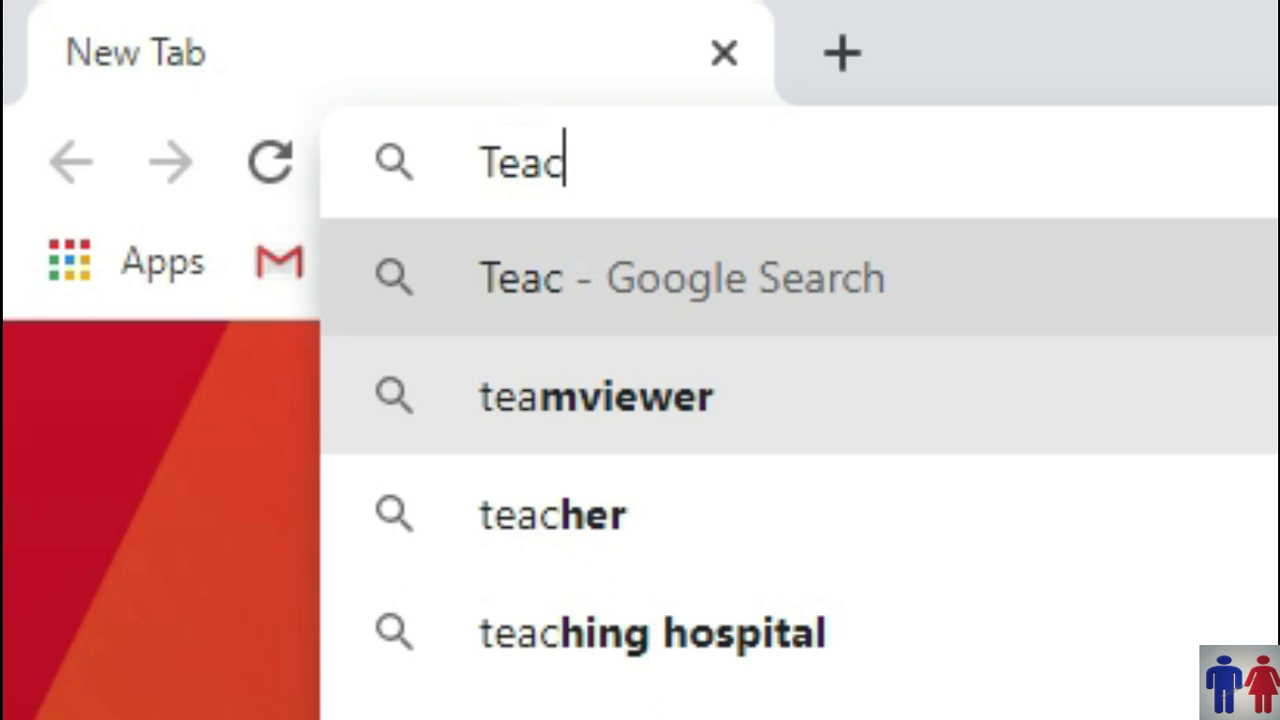
text(h infini)
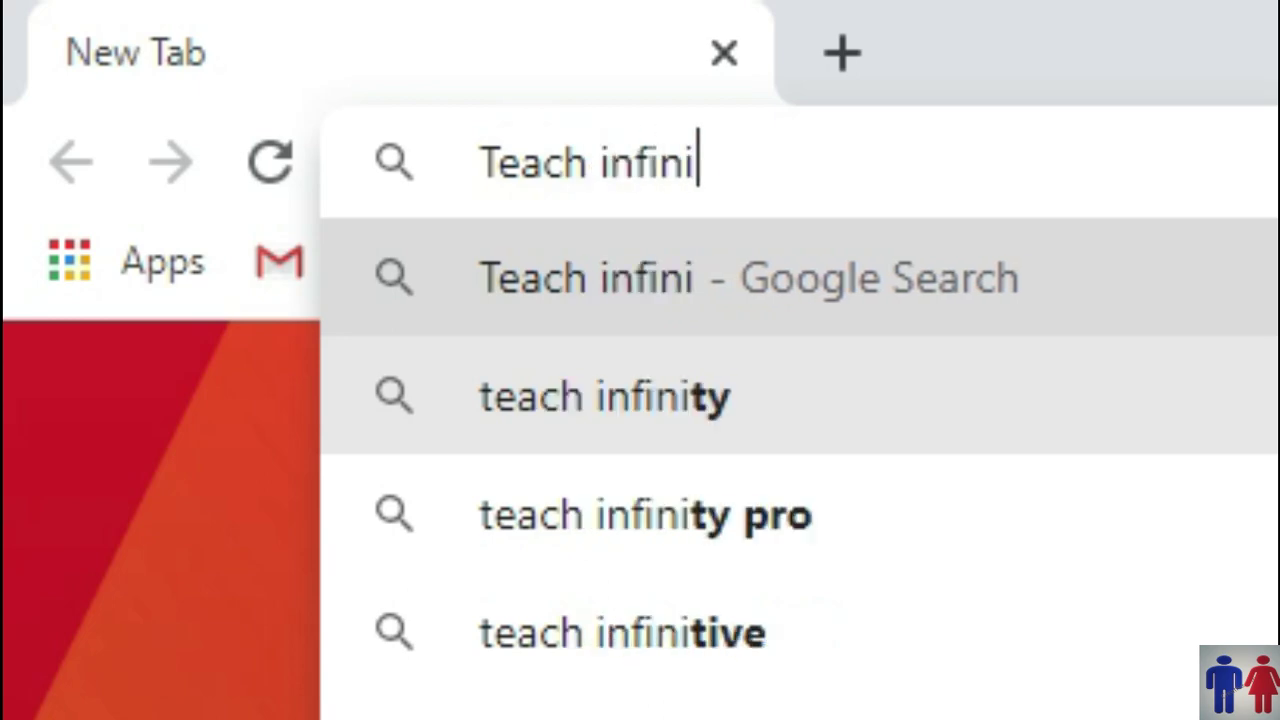
text(ty 2)
key(Return)
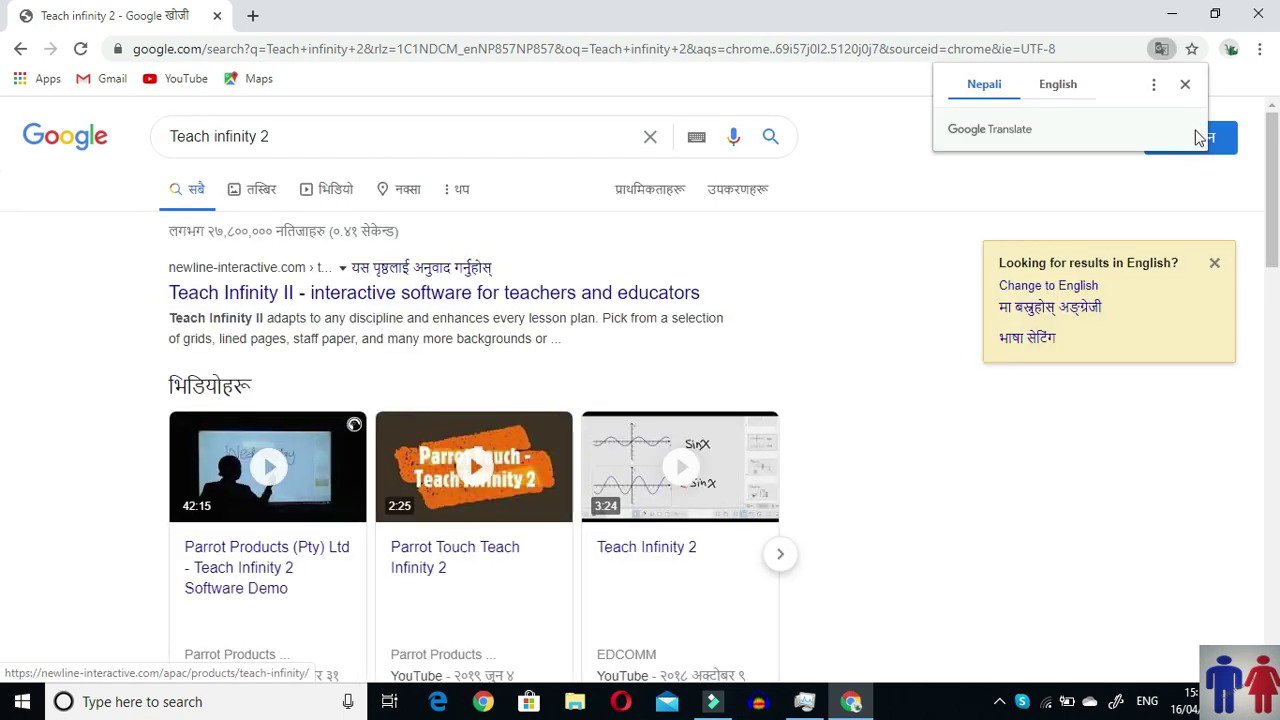
Dismiss the Translate offer and open the newline-interactive.com Teach Infinity II page, scrolling through it
click(1186, 84)
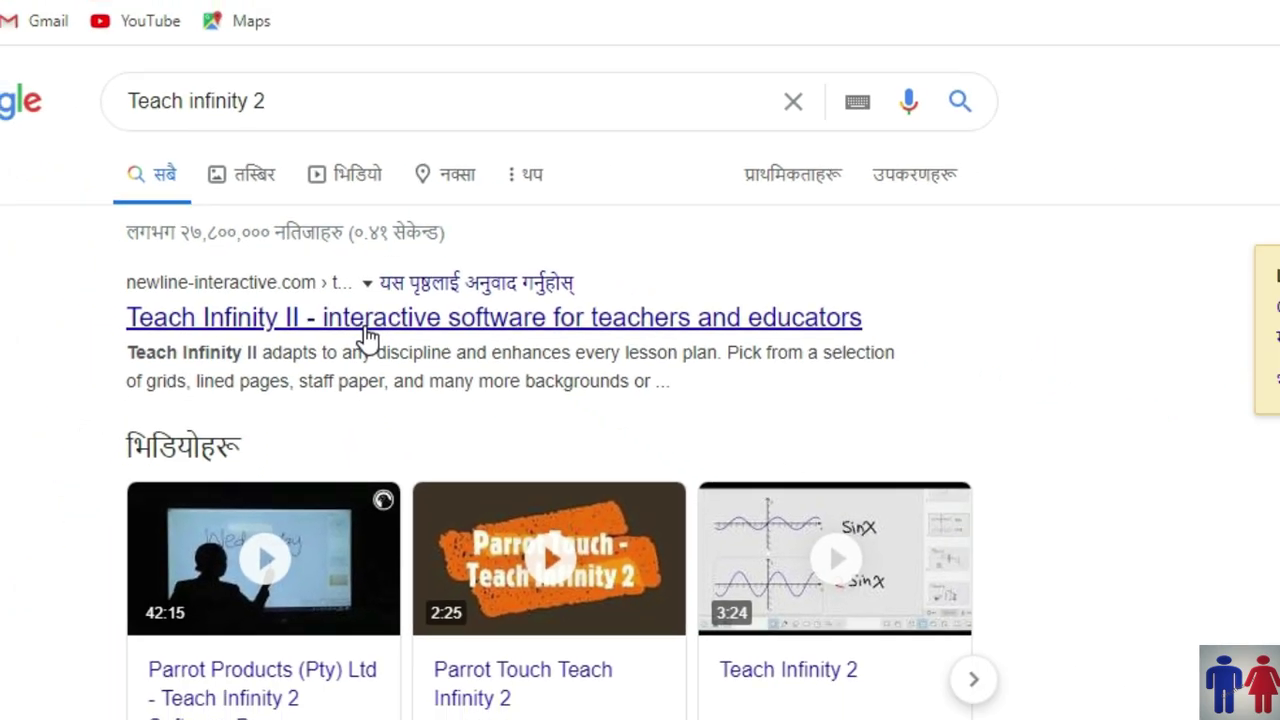
click(420, 398)
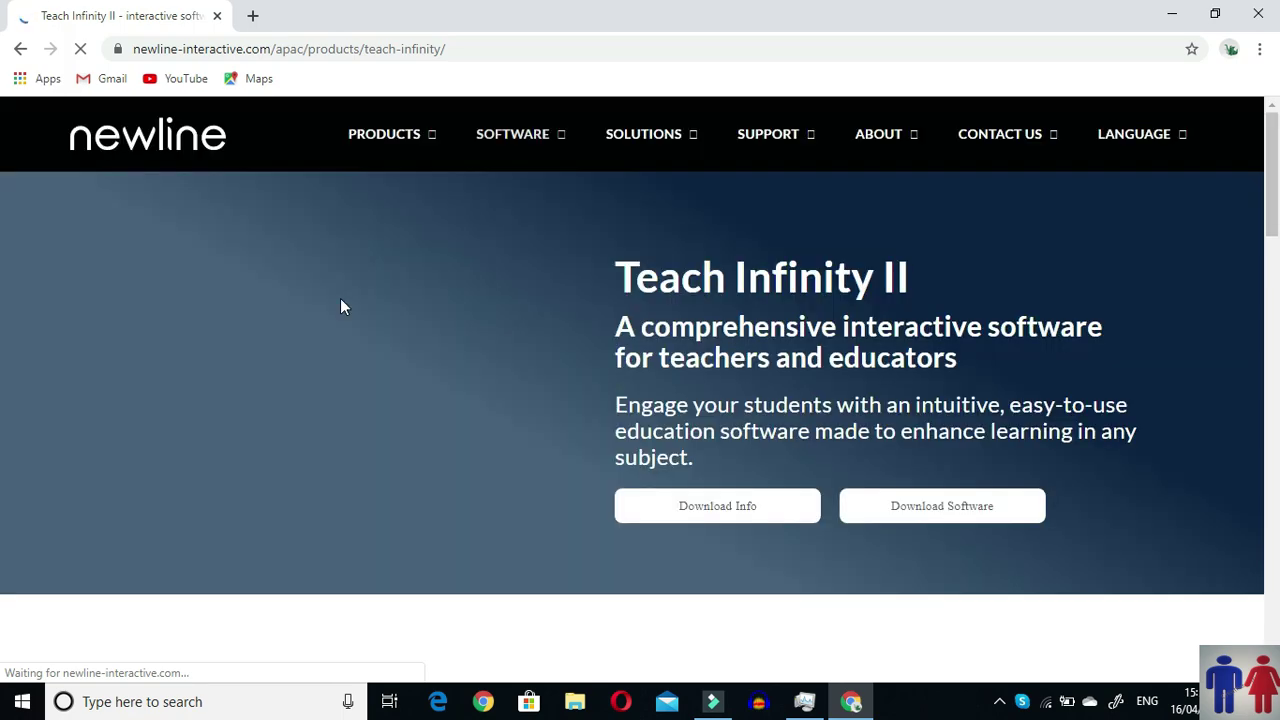
mouse_move(1274, 148)
mouse_down()
mouse_move(1278, 425)
mouse_move(1278, 383)
mouse_up()
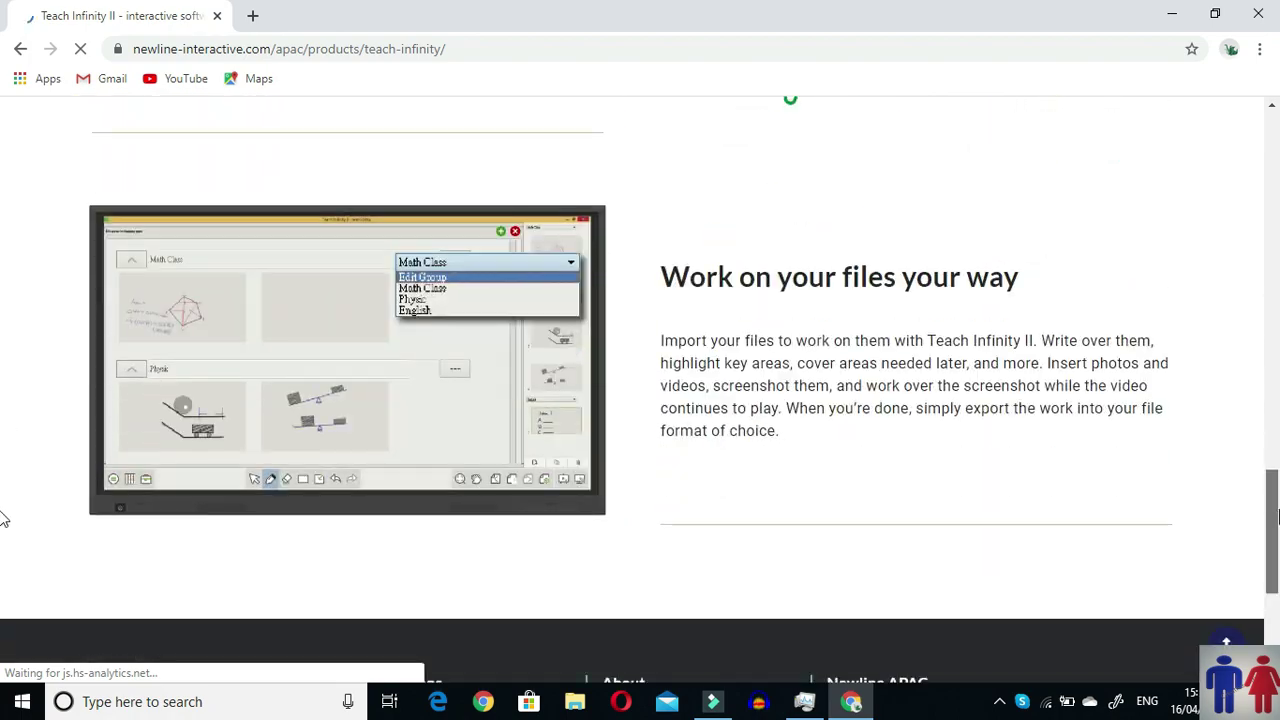
scroll(3, 385, up, 15)
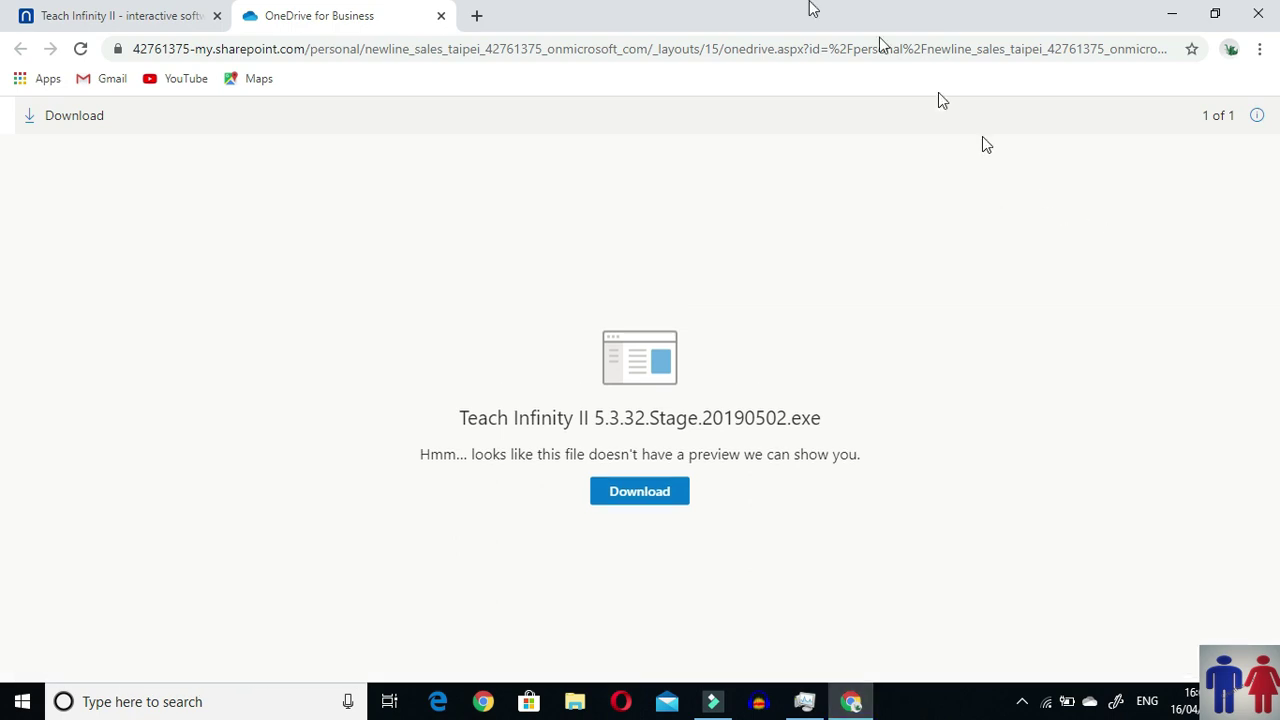
Launch the downloaded Teach Infinity II installer from Chrome's Downloads list
click(1261, 50)
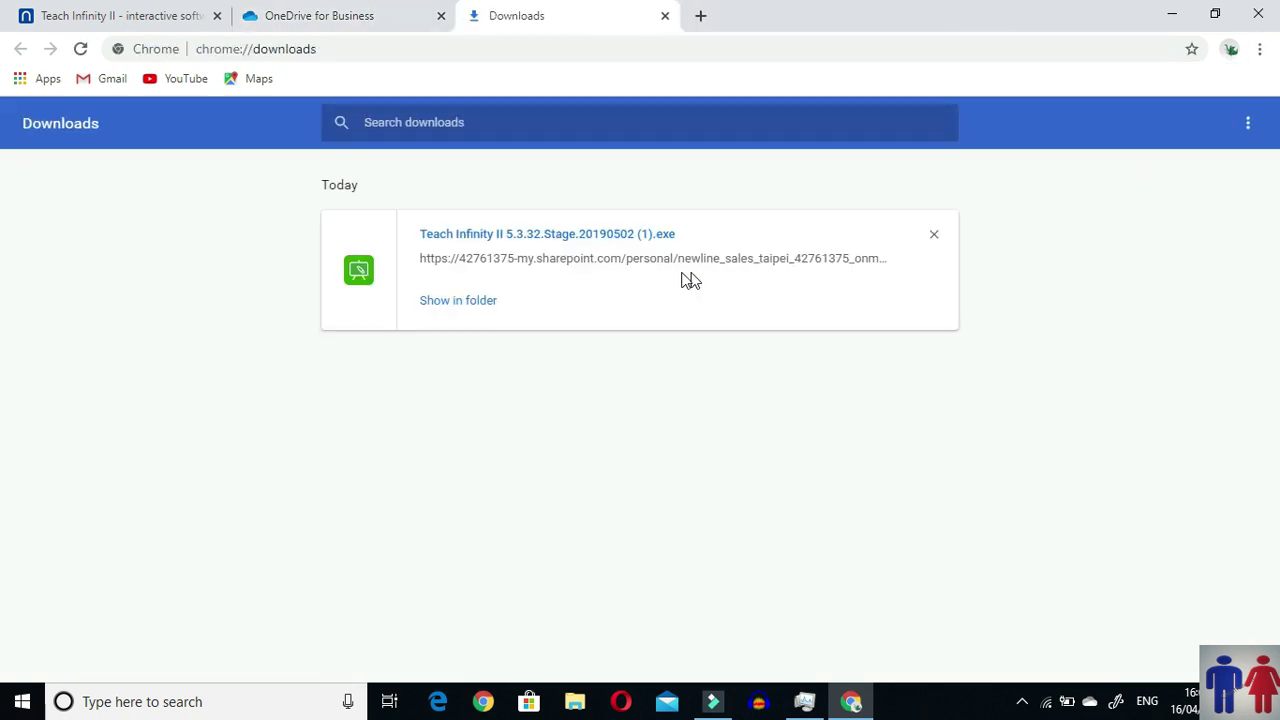
click(547, 244)
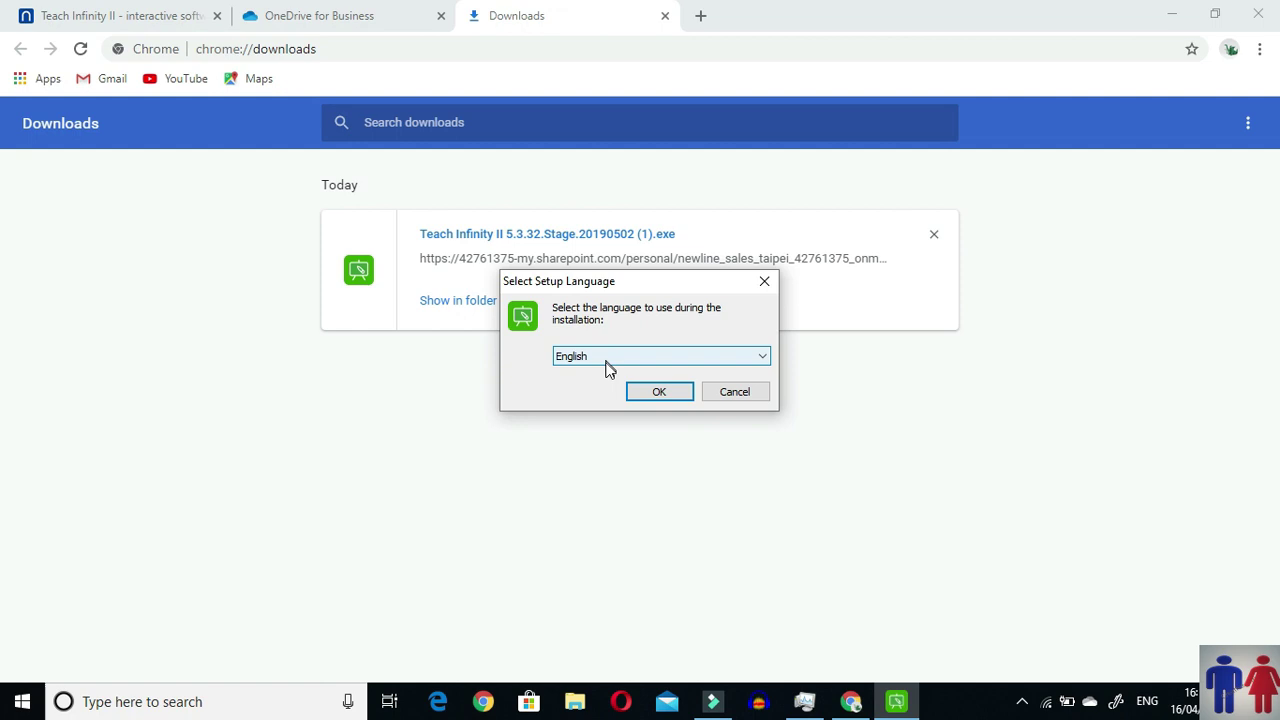
Install Teach Infinity II in English, keeping the desktop shortcut option
click(671, 393)
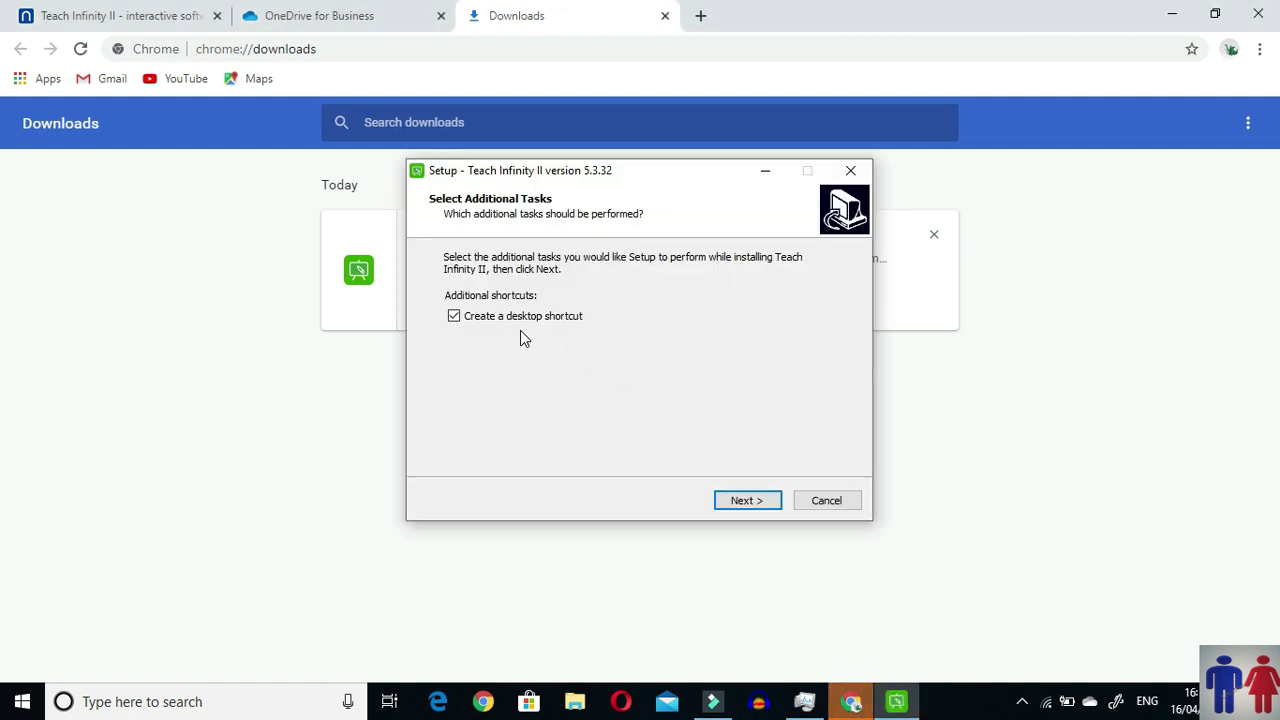
click(758, 505)
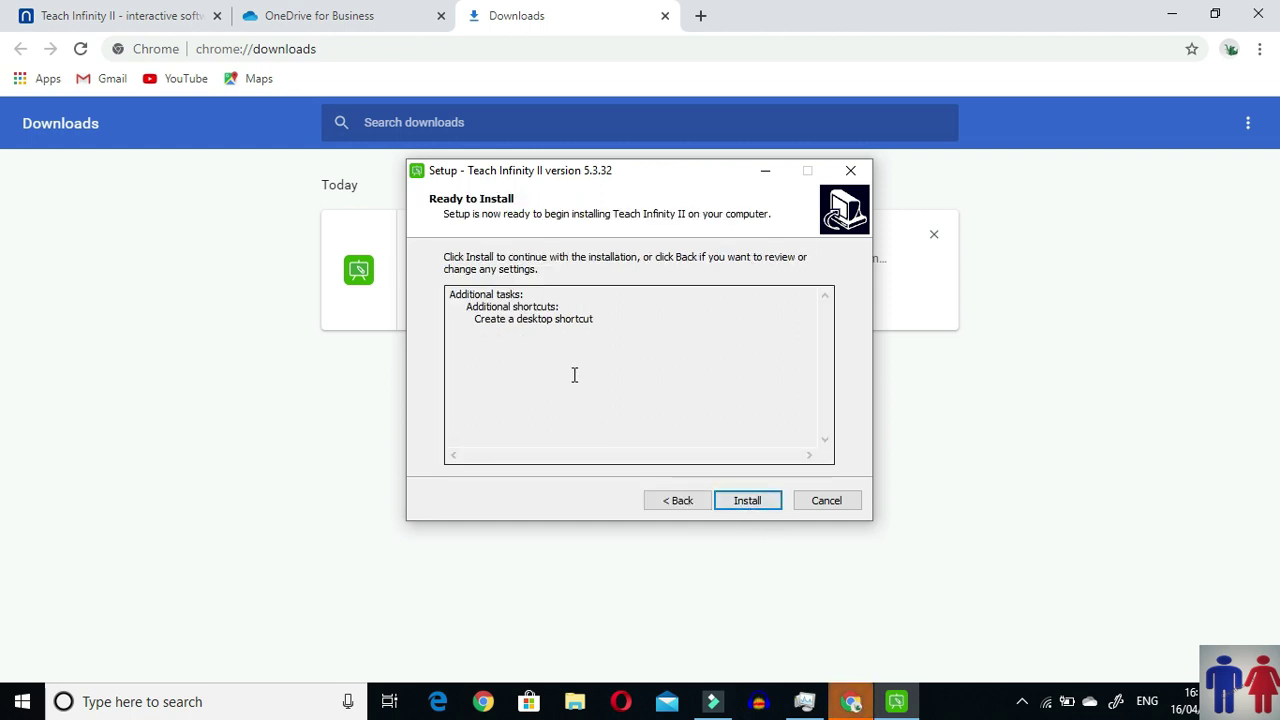
click(758, 505)
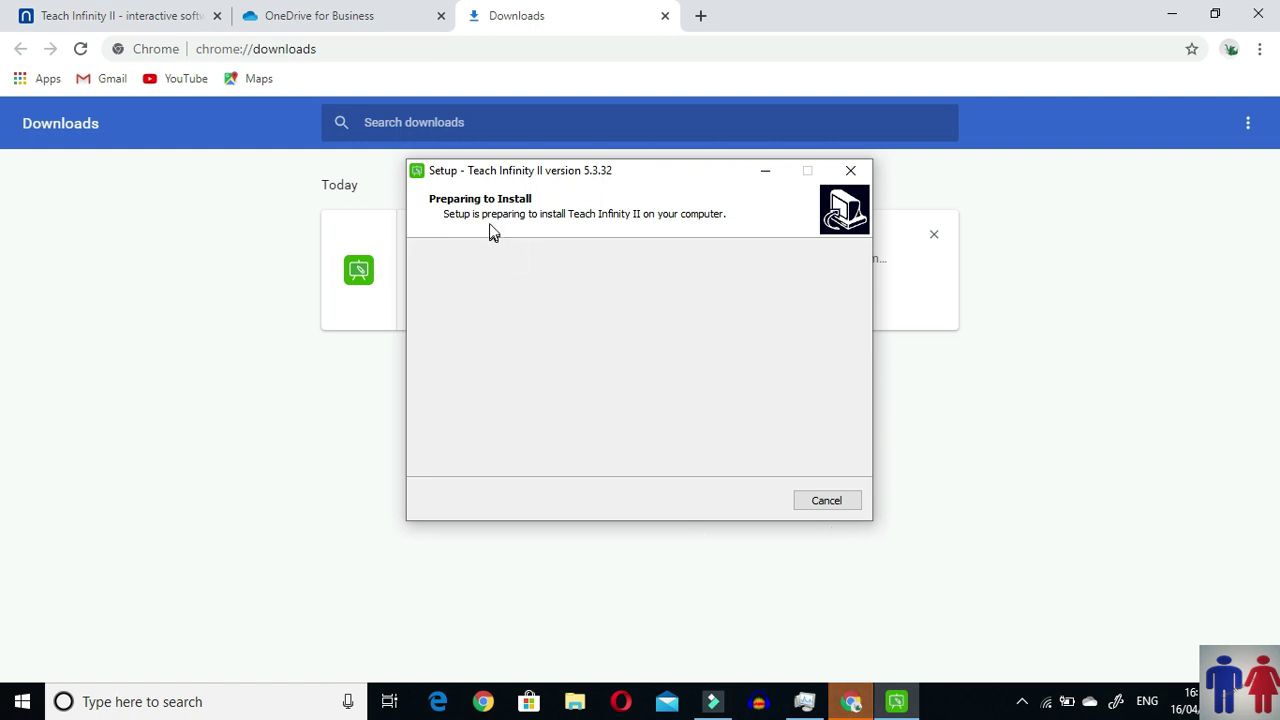
drag(610, 175, 626, 155)
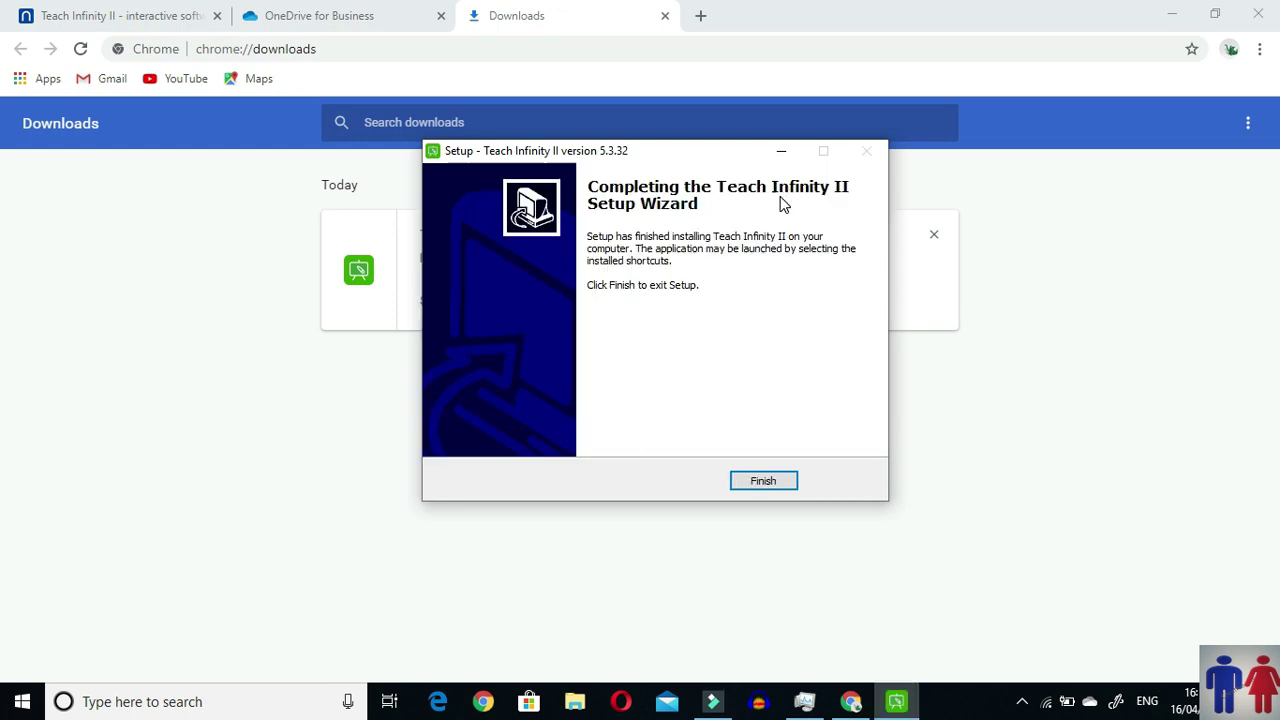
Close the finished setup, minimise Chrome and start Teach Infinity II from its desktop shortcut
click(765, 484)
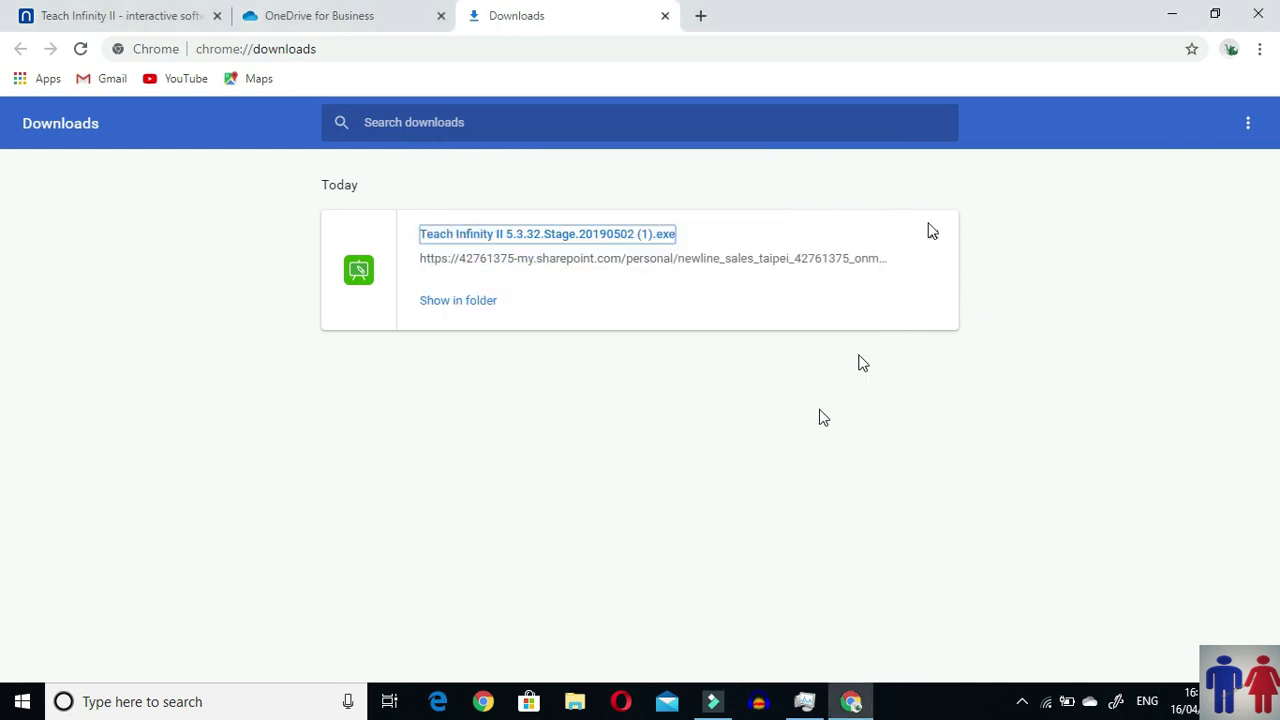
click(1174, 14)
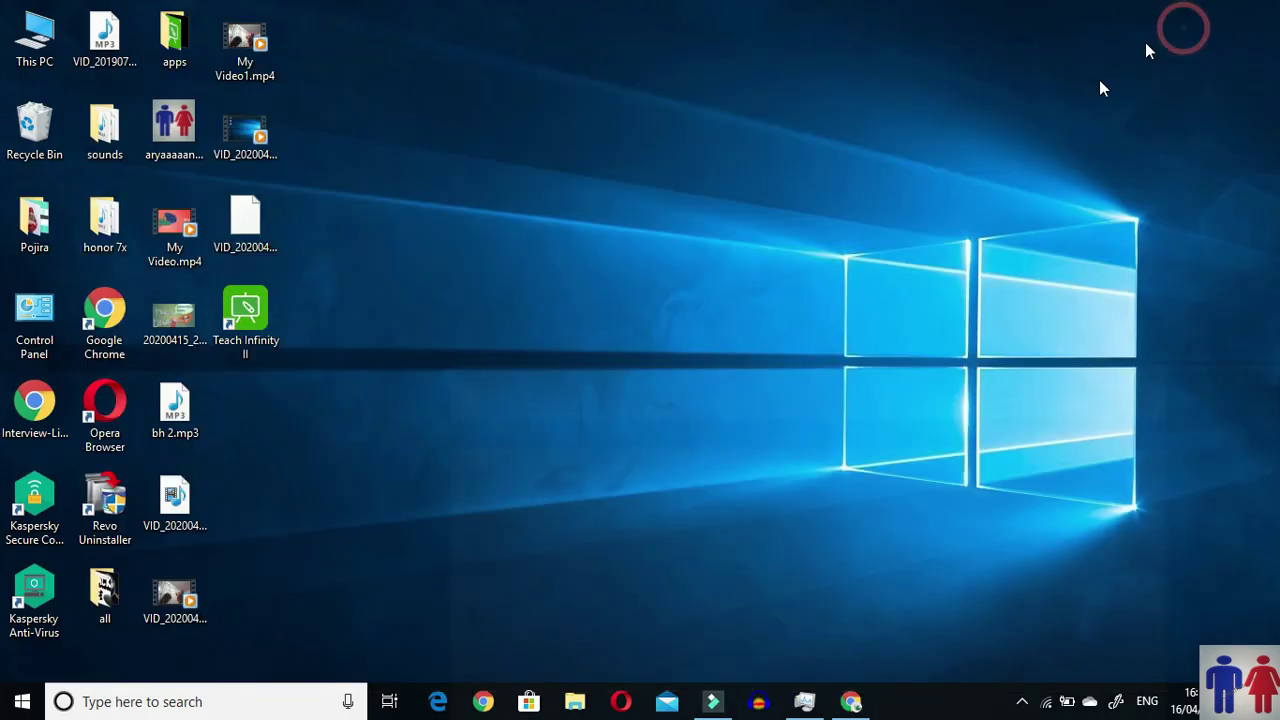
click(250, 330)
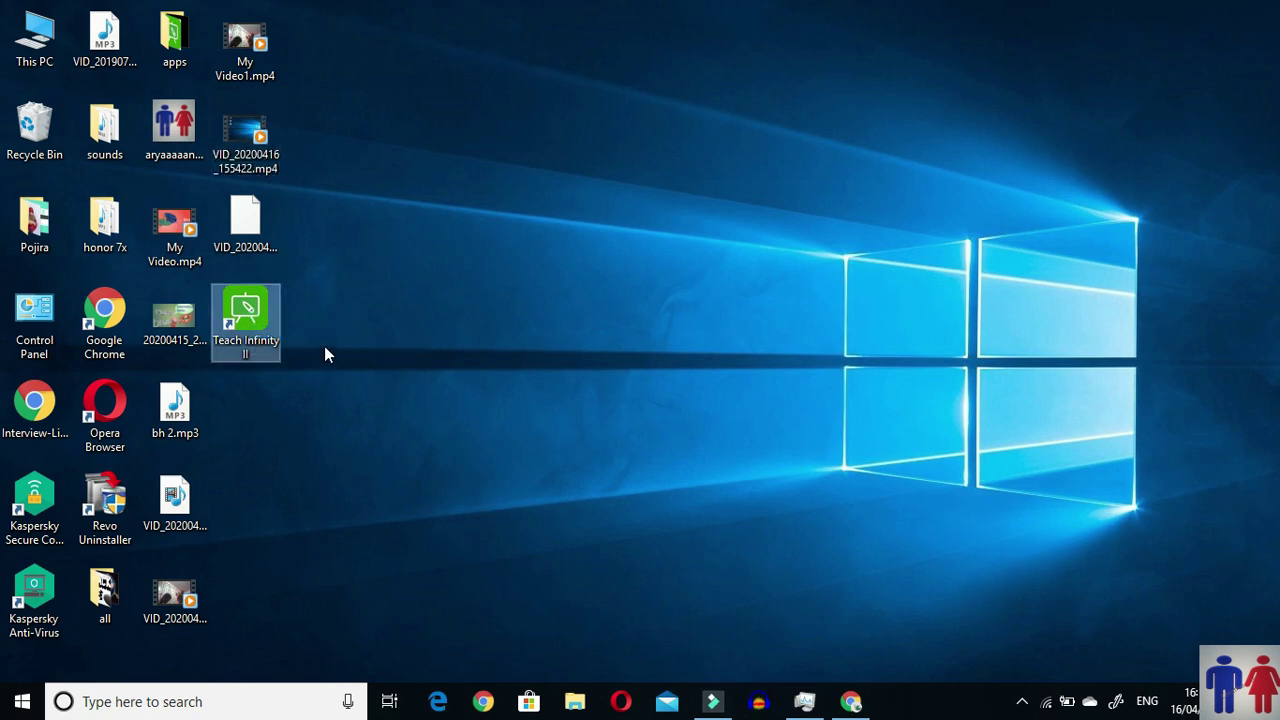
double_click(262, 330)
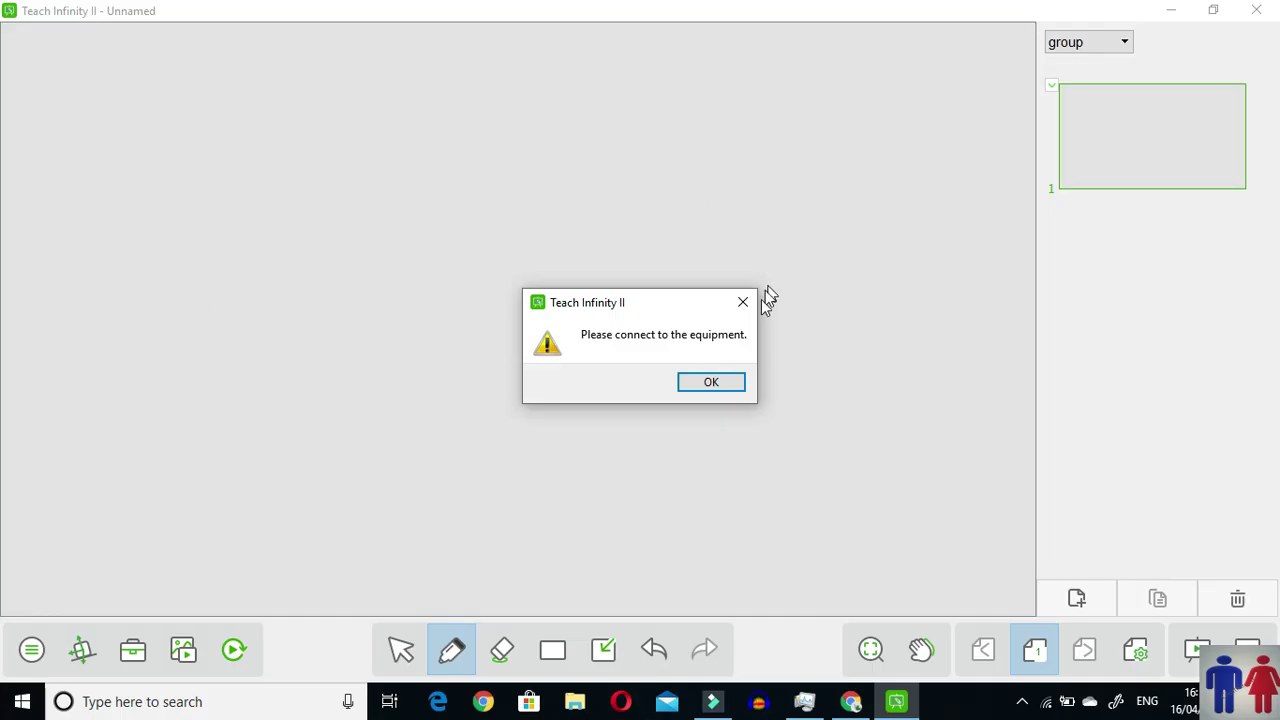
Dismiss the equipment warning and handwrite 'Teach' in blue pen with a long underline
click(706, 382)
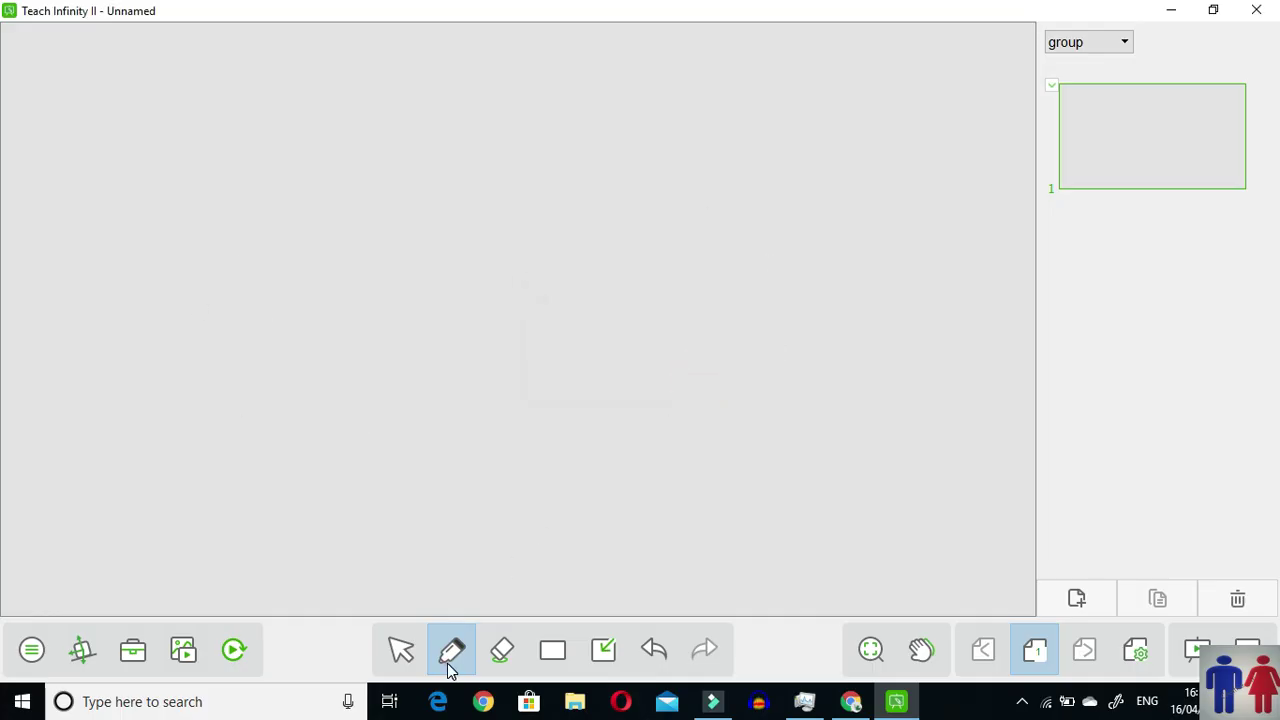
click(450, 652)
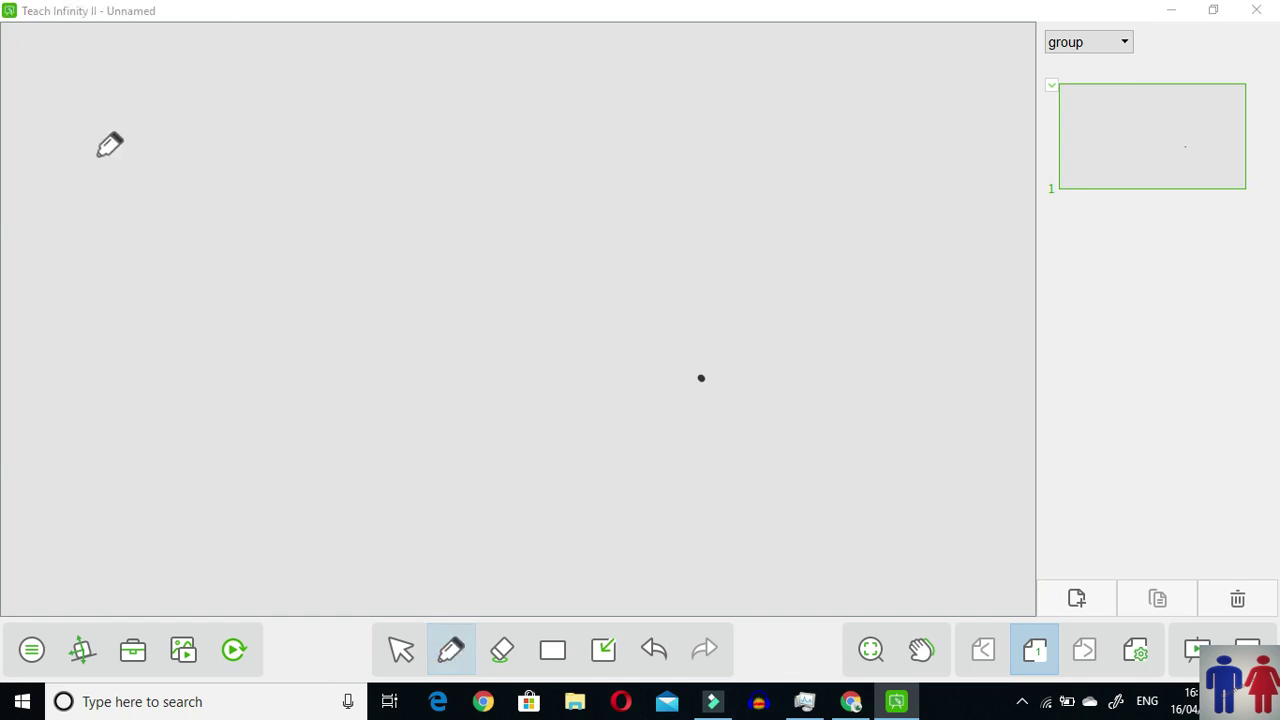
click(675, 431)
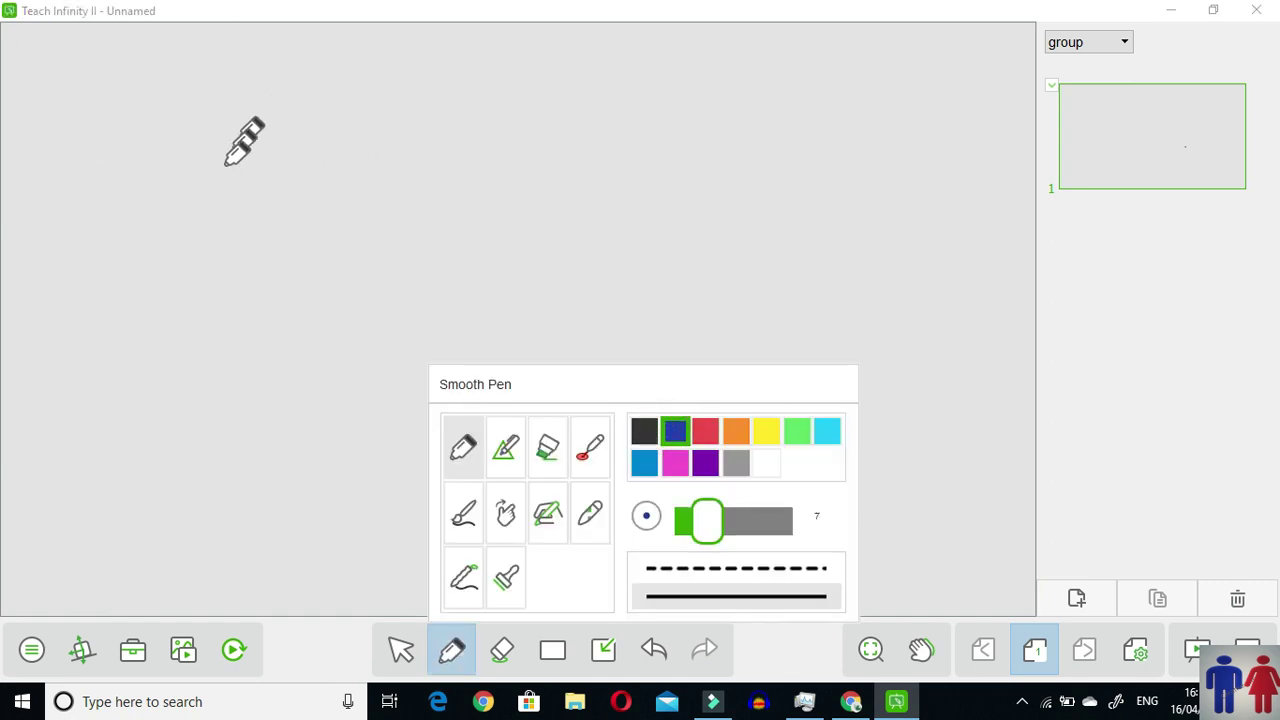
mouse_move(177, 97)
mouse_down()
mouse_move(200, 190)
mouse_move(183, 86)
mouse_up()
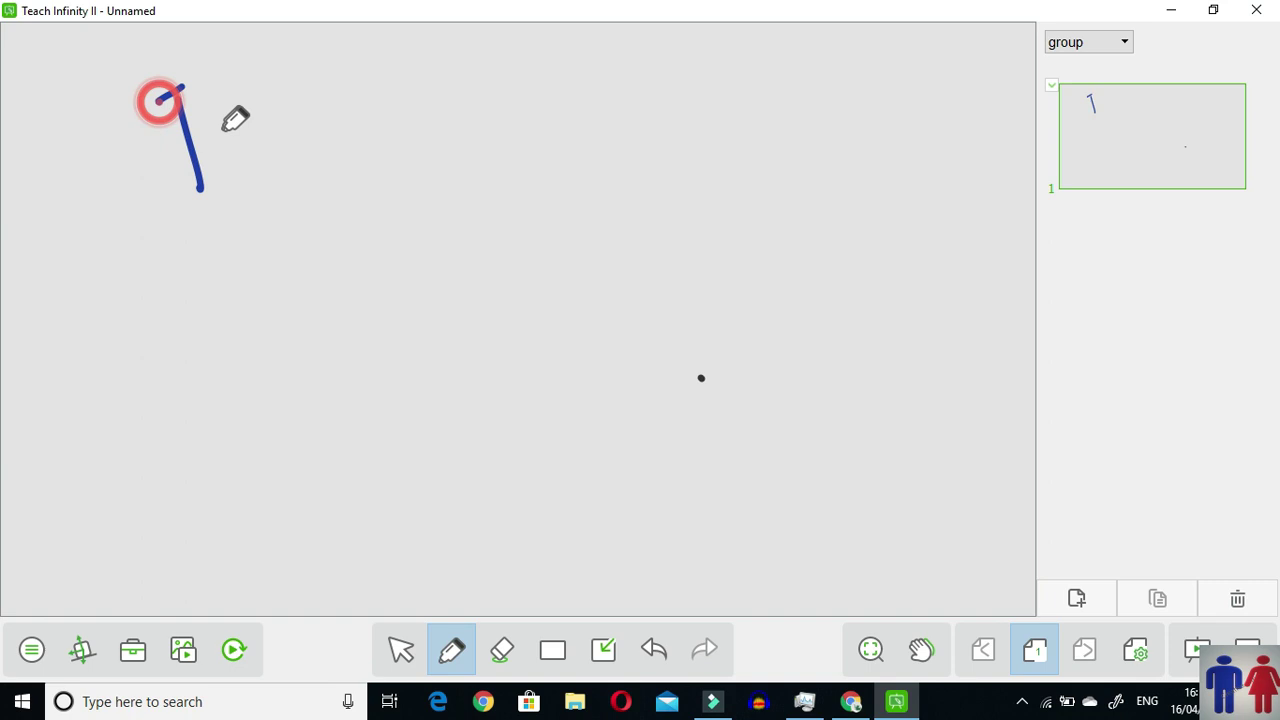
drag(212, 133, 258, 170)
drag(282, 108, 325, 157)
drag(368, 86, 382, 150)
drag(420, 40, 495, 95)
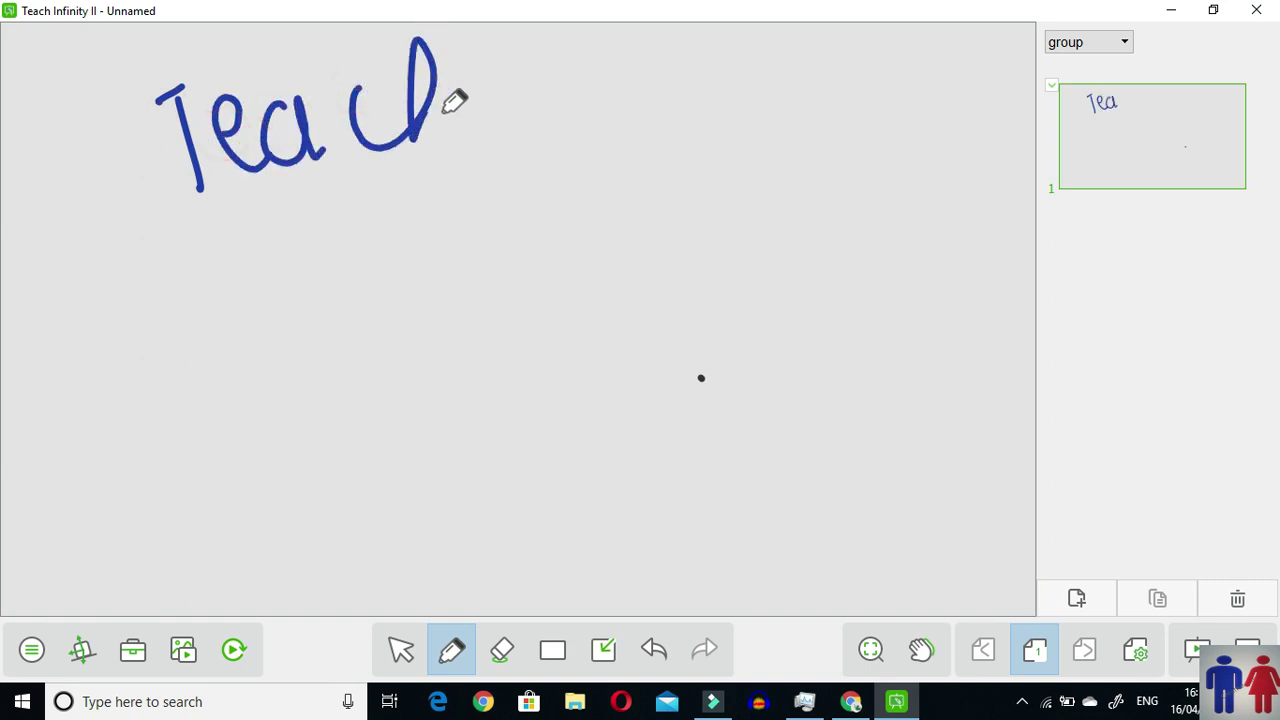
drag(163, 216, 514, 139)
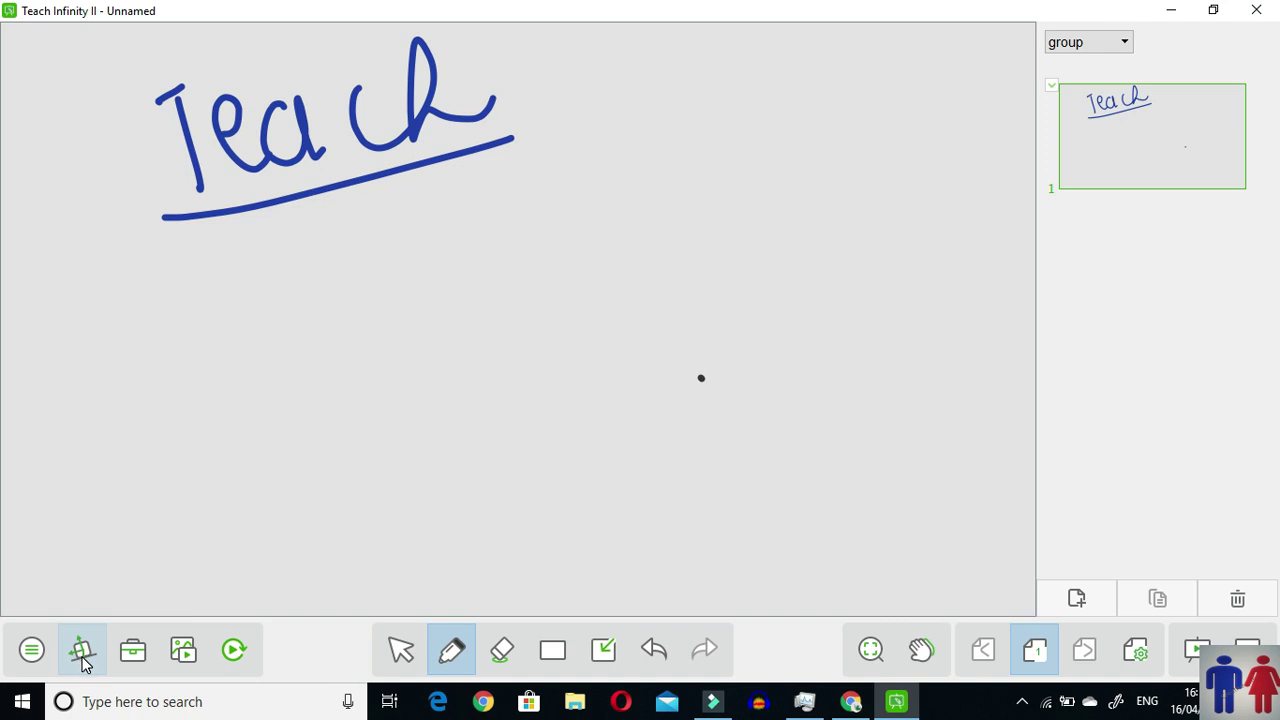
Insert the Physics Electricity bulb-on-stand diagram, enlarge it, switch it to Light, and move it up-right
click(137, 653)
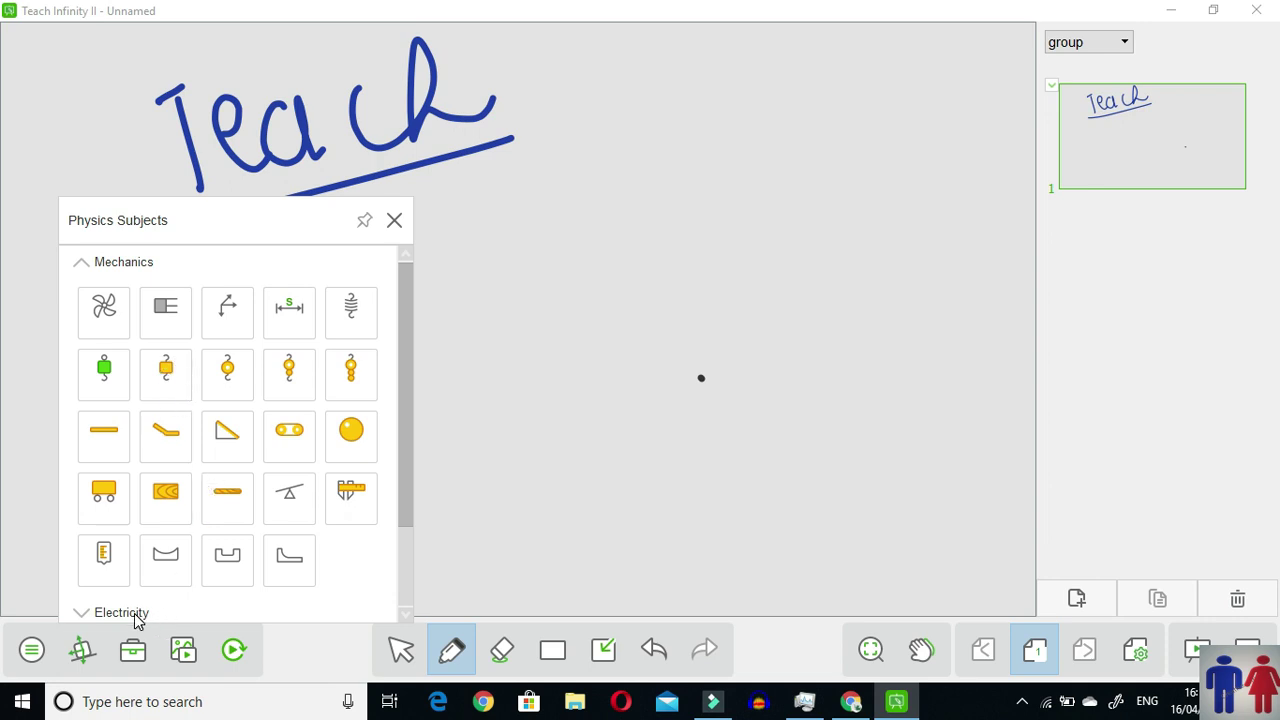
drag(401, 417, 407, 480)
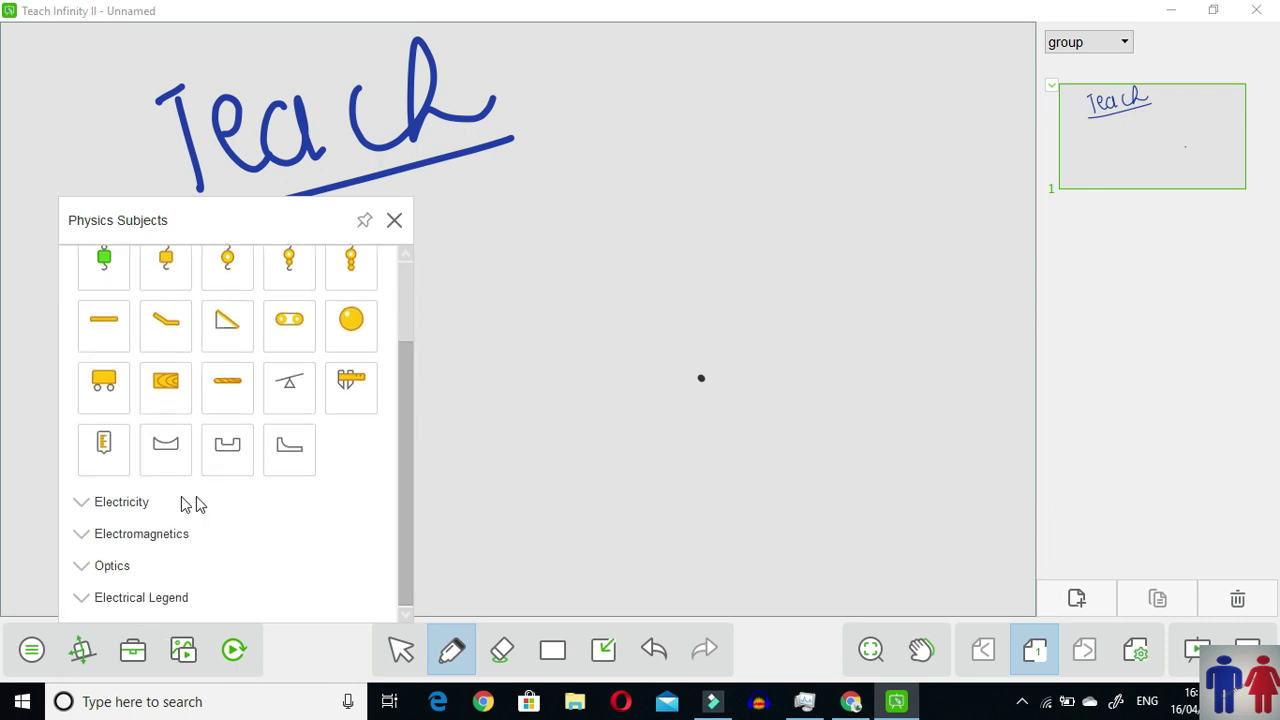
click(171, 498)
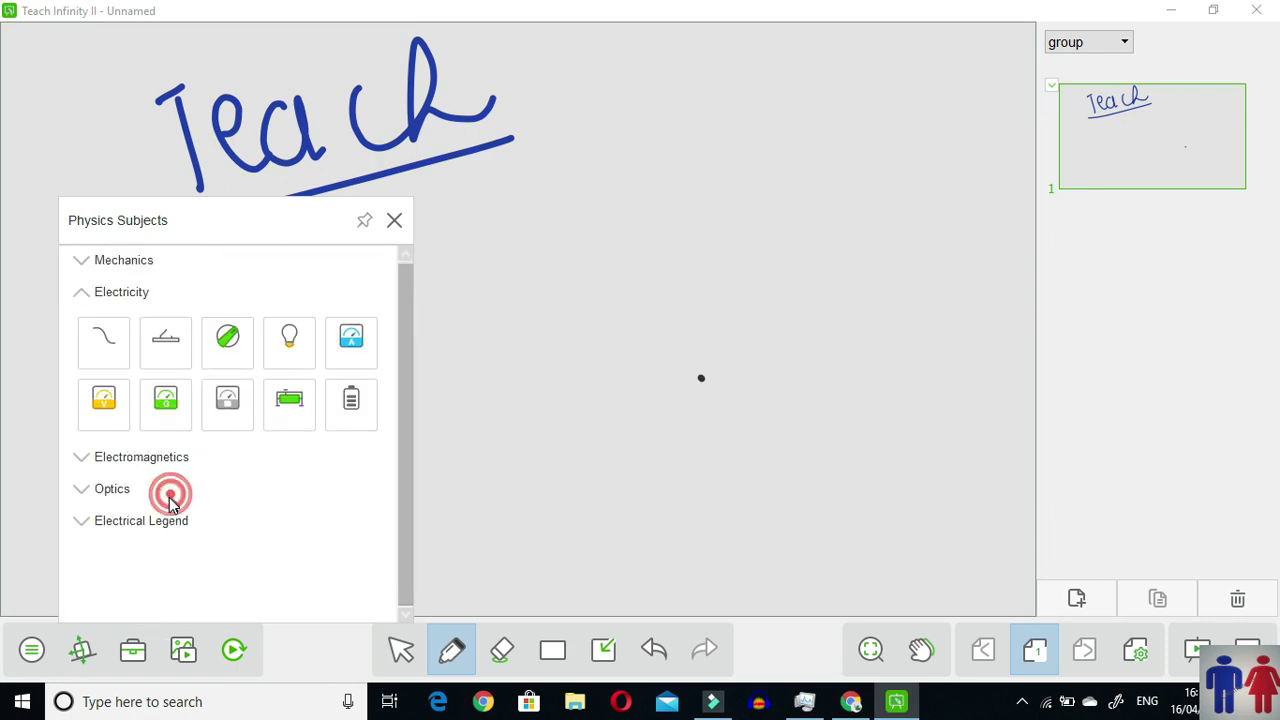
click(289, 340)
drag(567, 357, 686, 429)
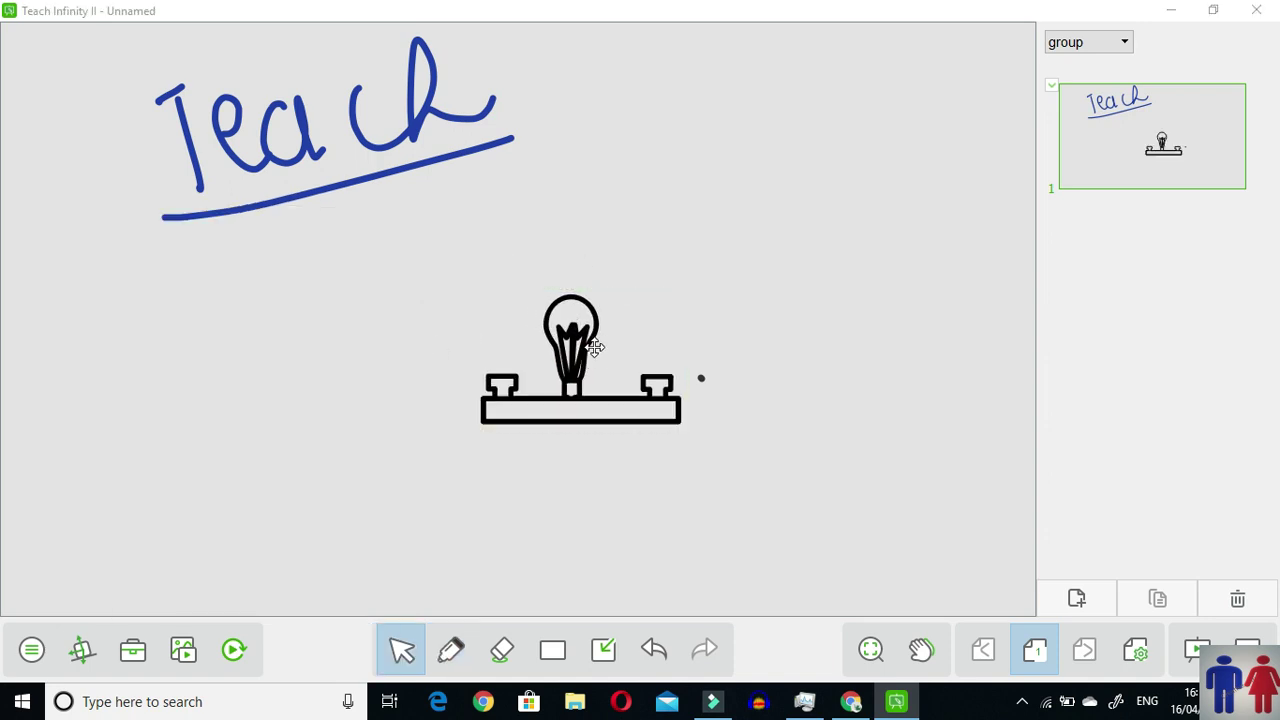
right_click(596, 345)
click(770, 288)
mouse_move(583, 349)
mouse_down()
mouse_move(772, 199)
mouse_move(752, 270)
mouse_up()
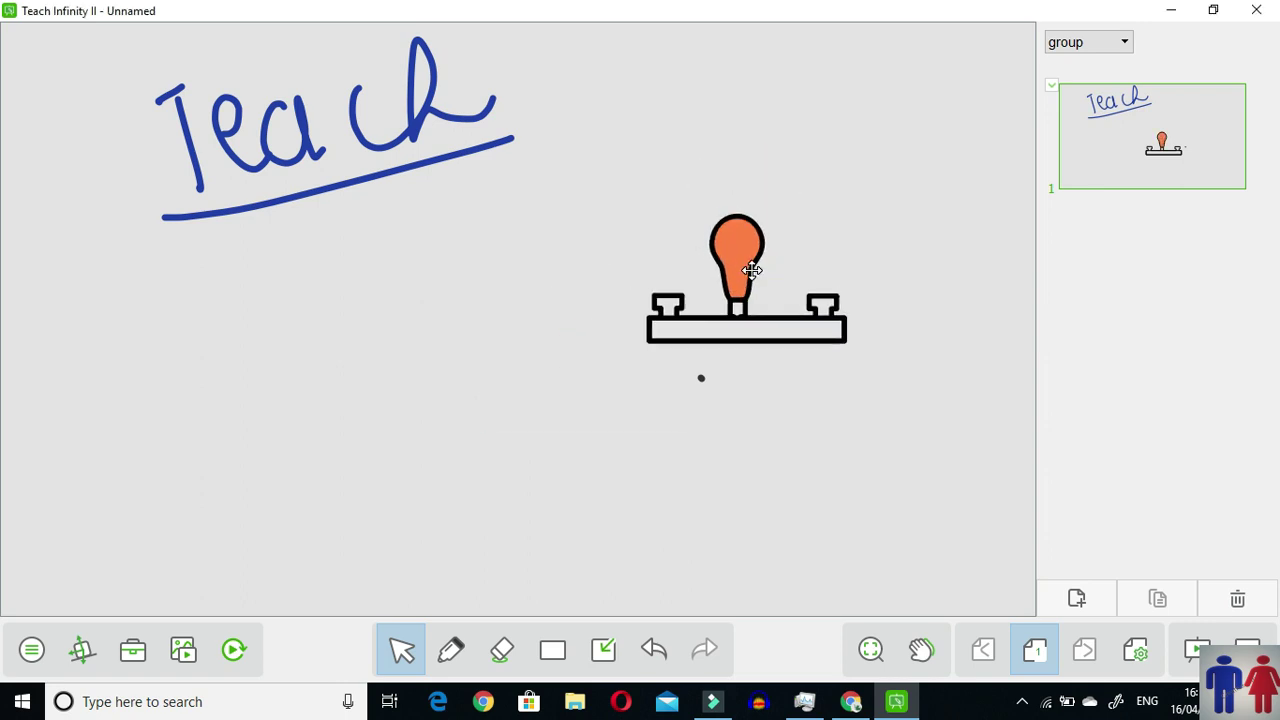
Close the resource panel and lasso-select the handwritten Teach heading with its underline
click(183, 650)
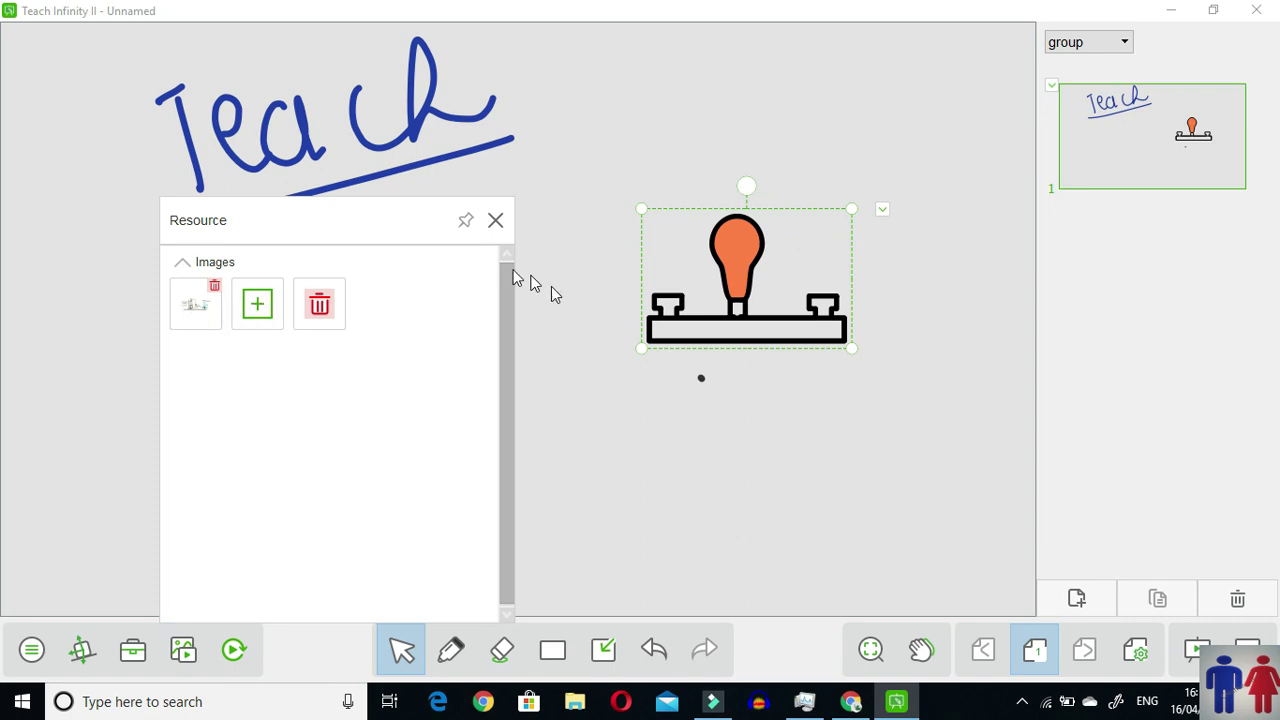
click(601, 361)
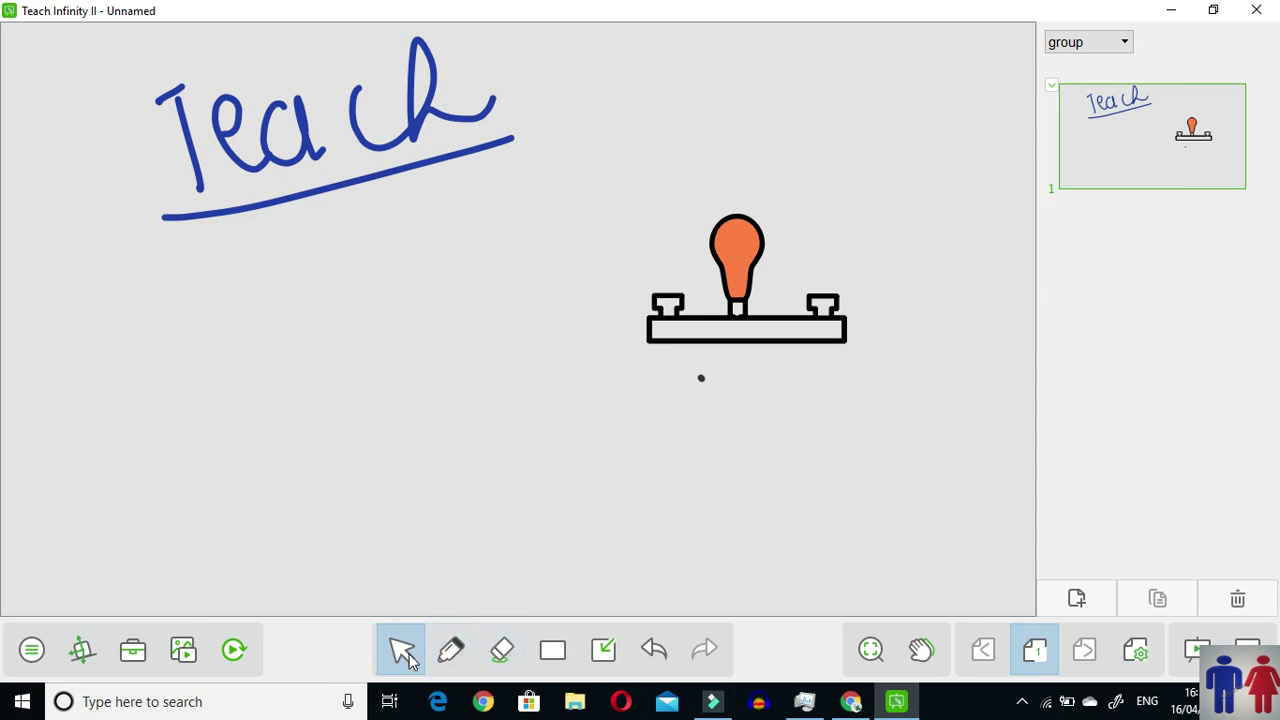
drag(517, 60, 196, 276)
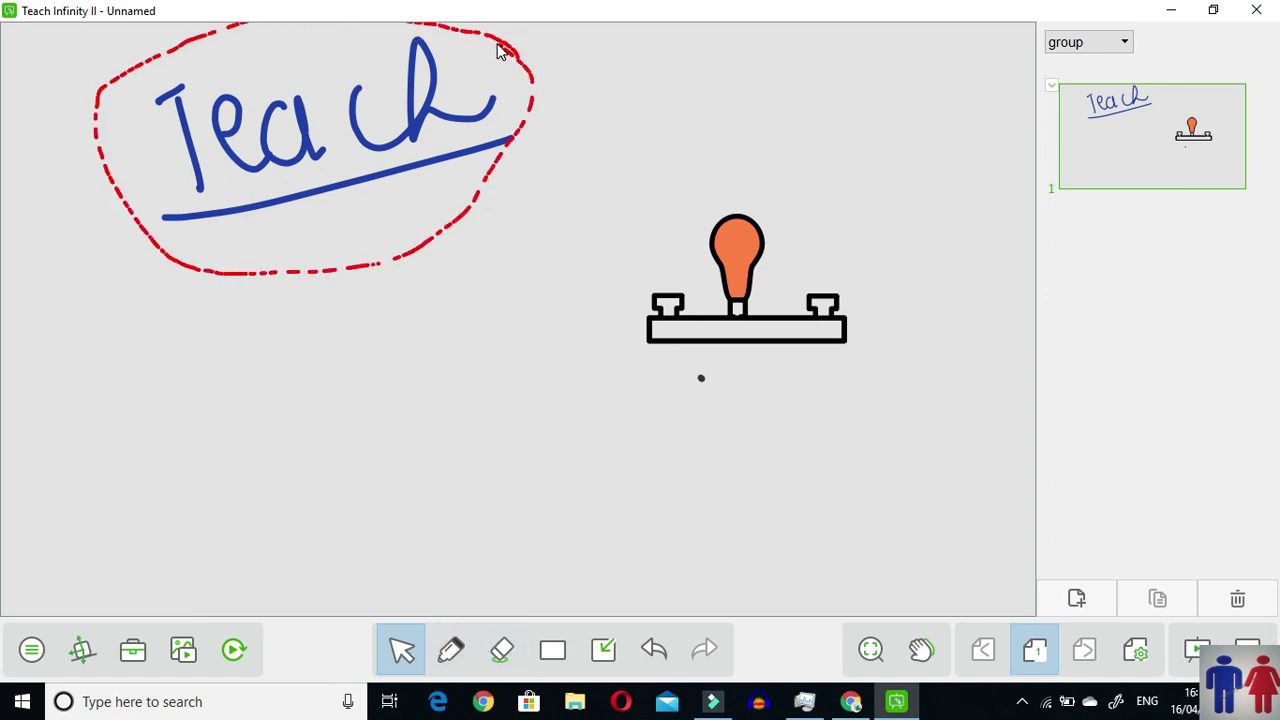
drag(196, 276, 500, 50)
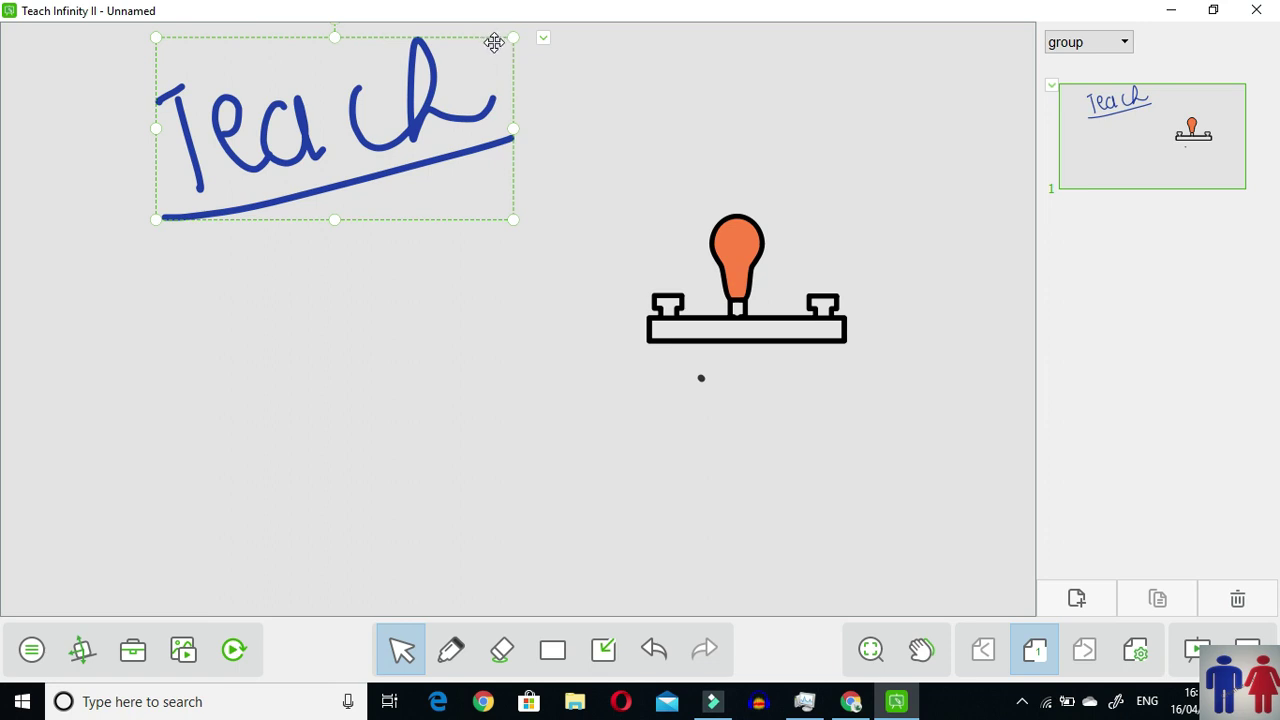
Delete the Teach heading and draw a blue handwritten T in its place
key(Delete)
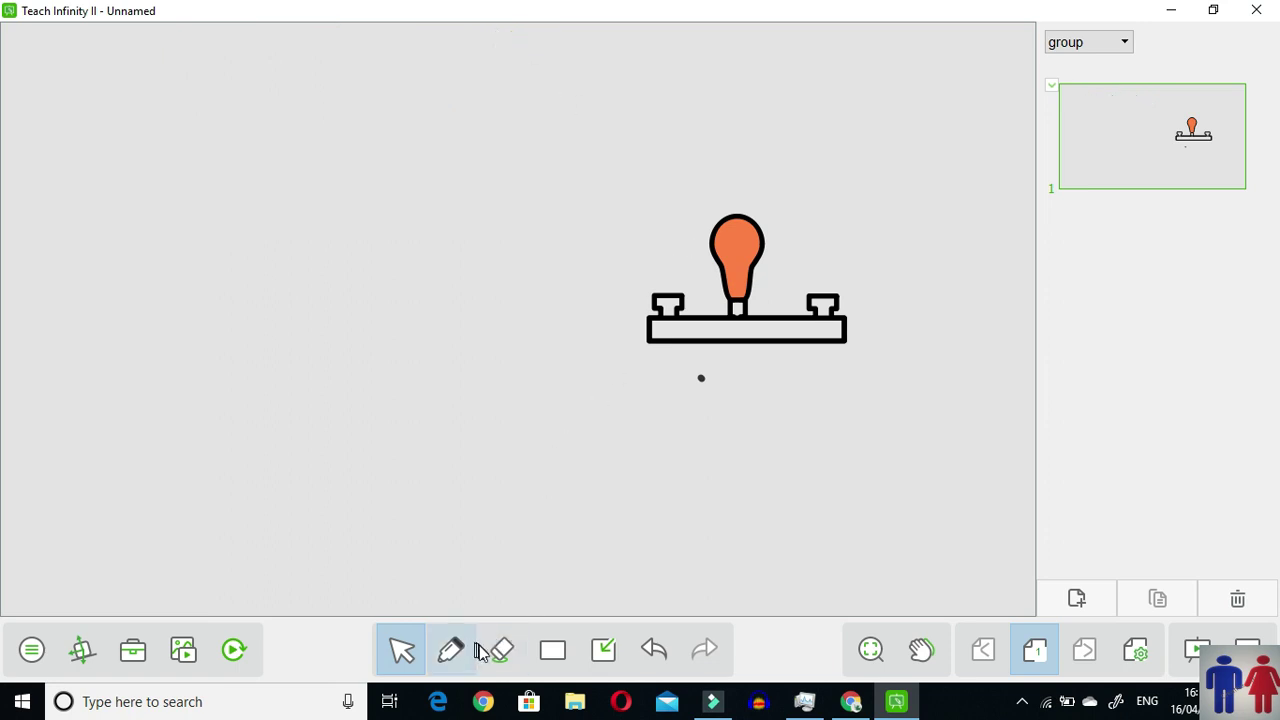
click(498, 650)
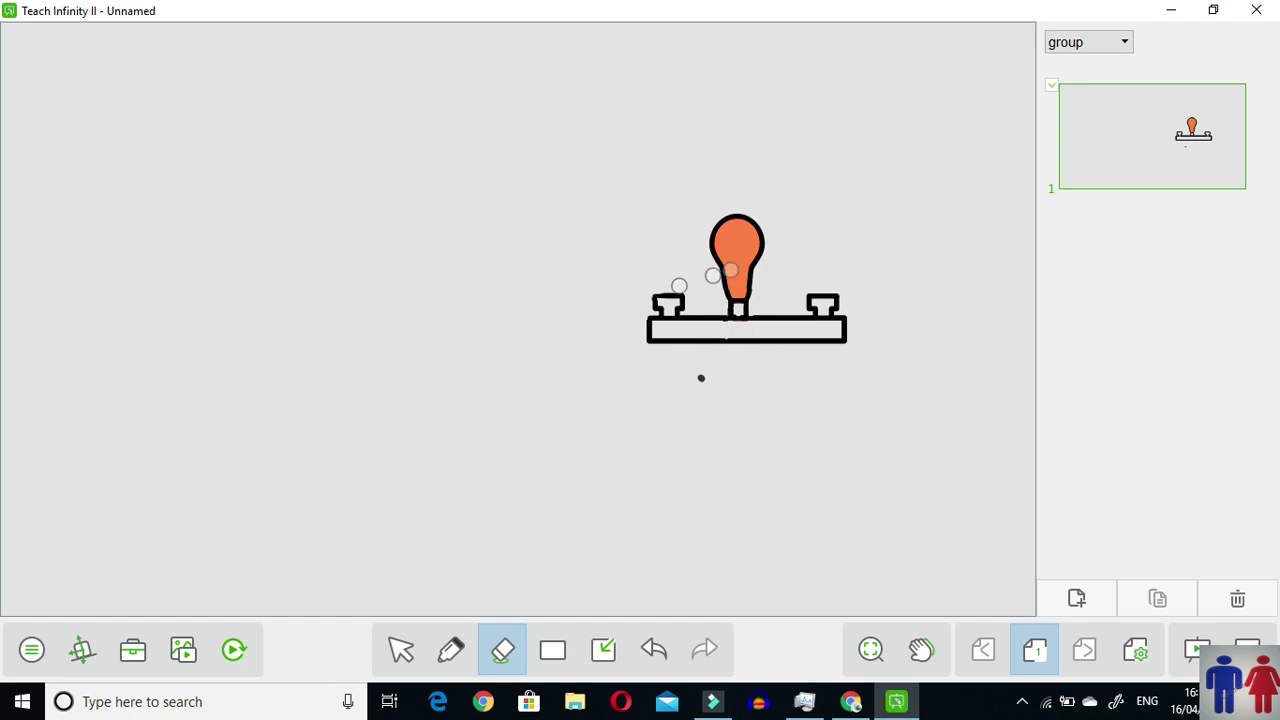
click(452, 650)
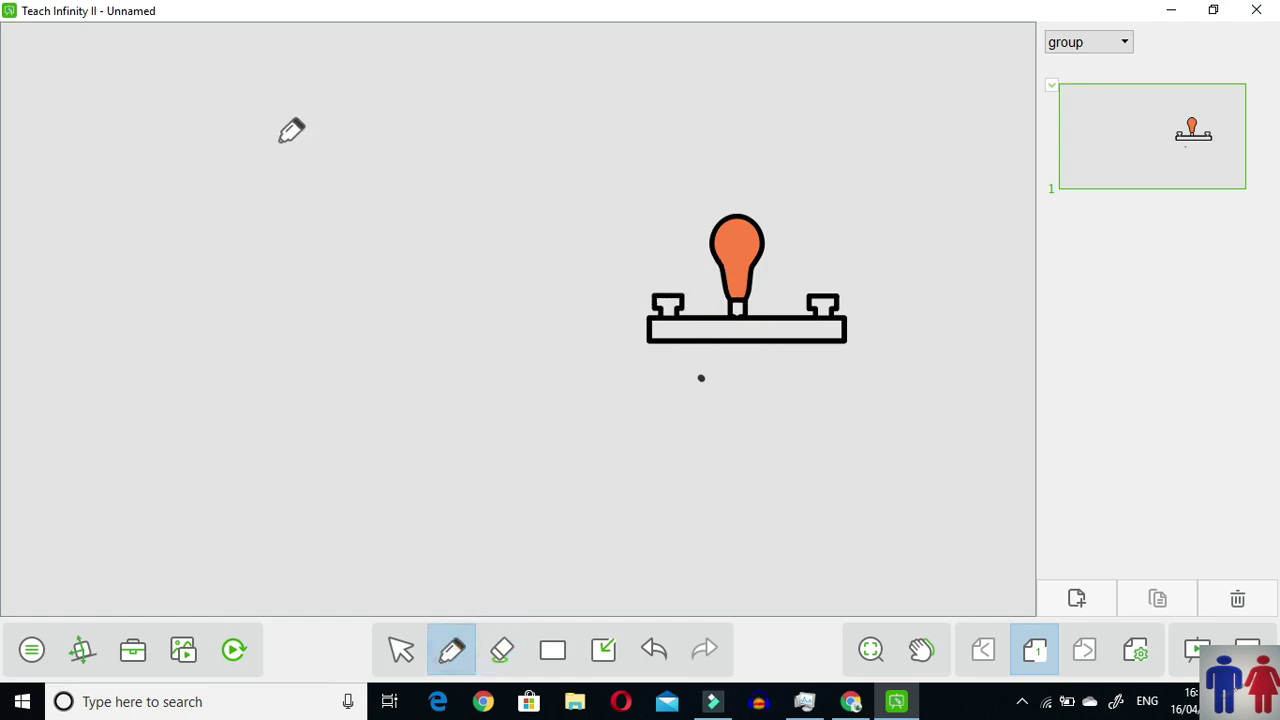
drag(280, 145, 300, 227)
drag(226, 128, 335, 100)
Erase the T's vertical stroke with the largest eraser, then undo and redo to restore the T
click(502, 650)
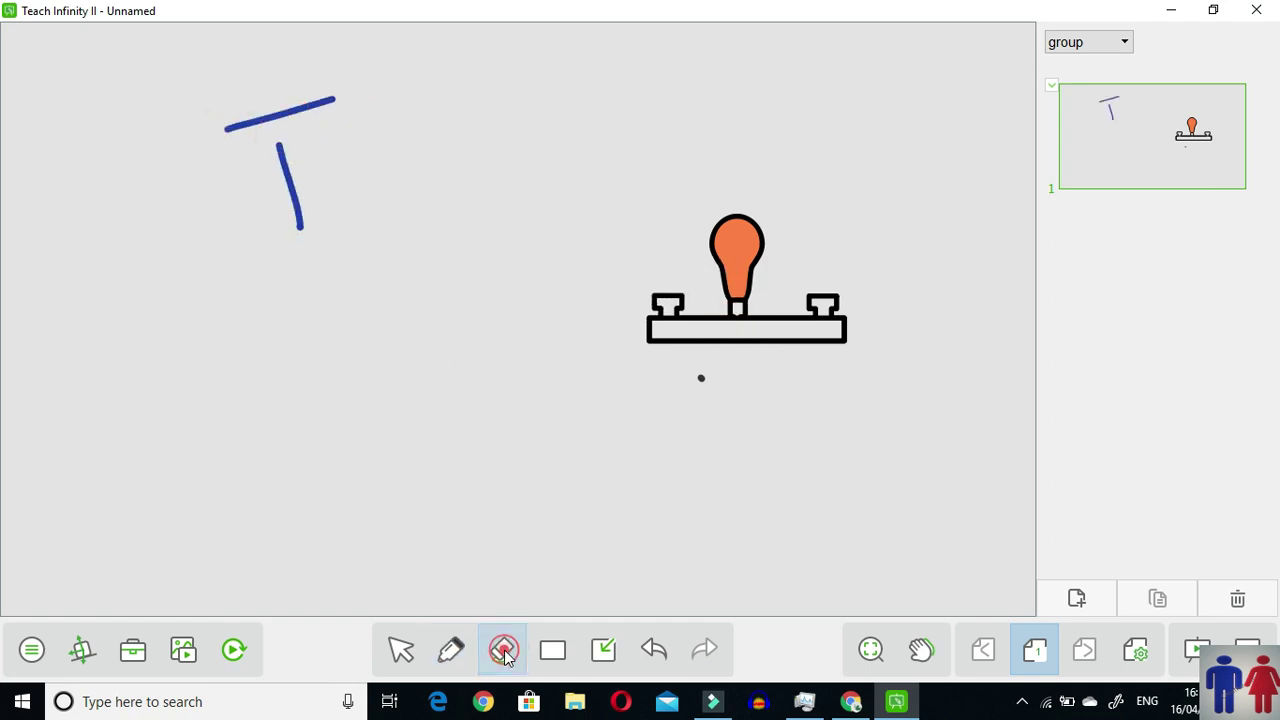
drag(641, 601, 738, 592)
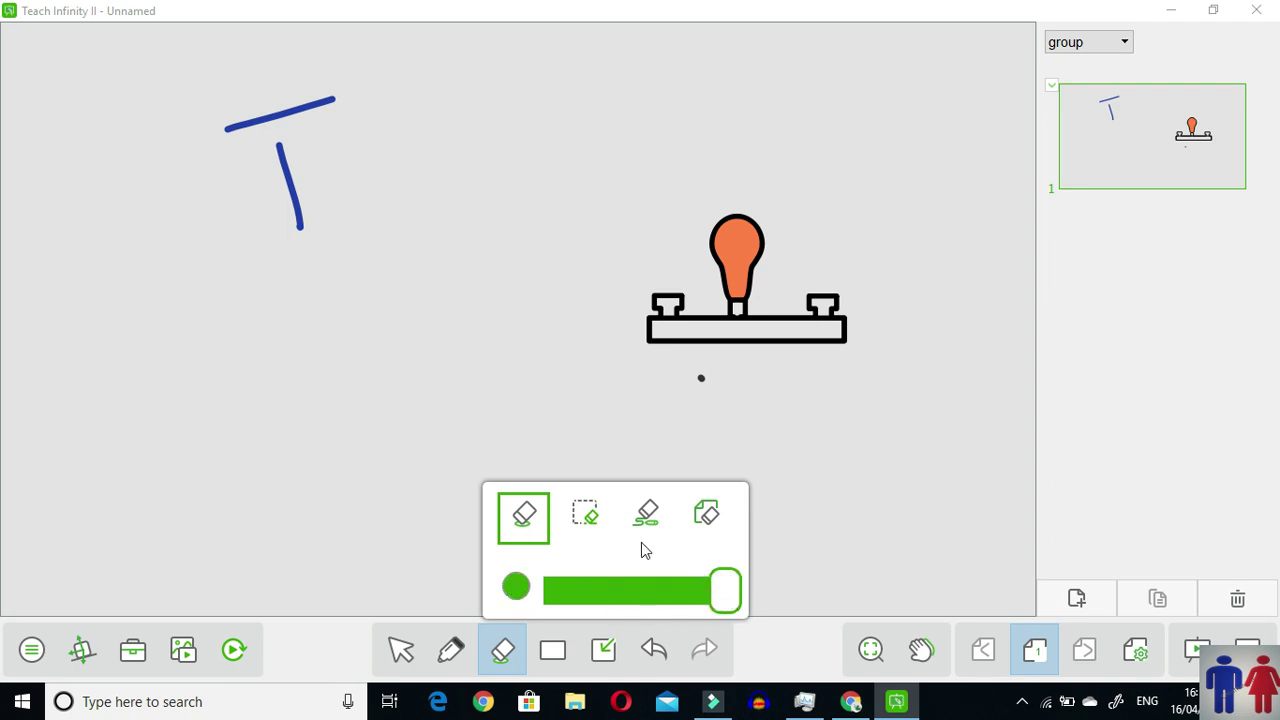
mouse_move(278, 165)
mouse_down()
mouse_move(294, 263)
mouse_move(451, 49)
mouse_move(254, 123)
mouse_up()
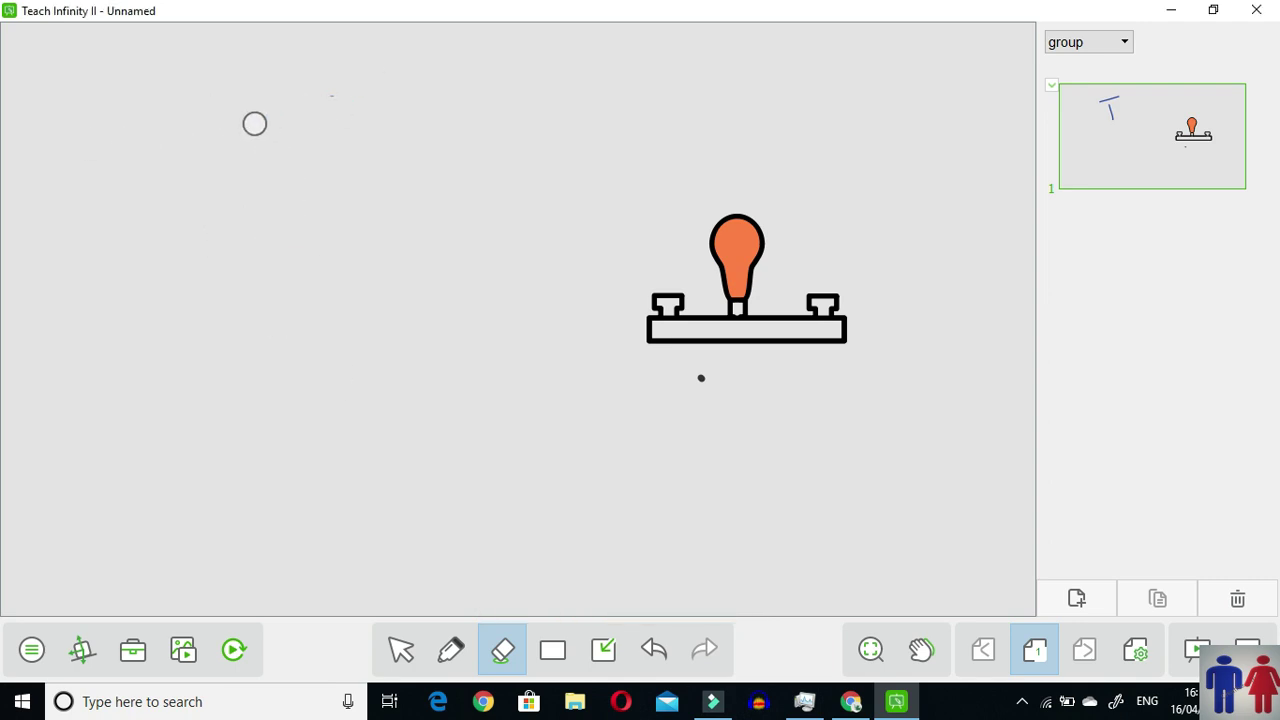
click(658, 650)
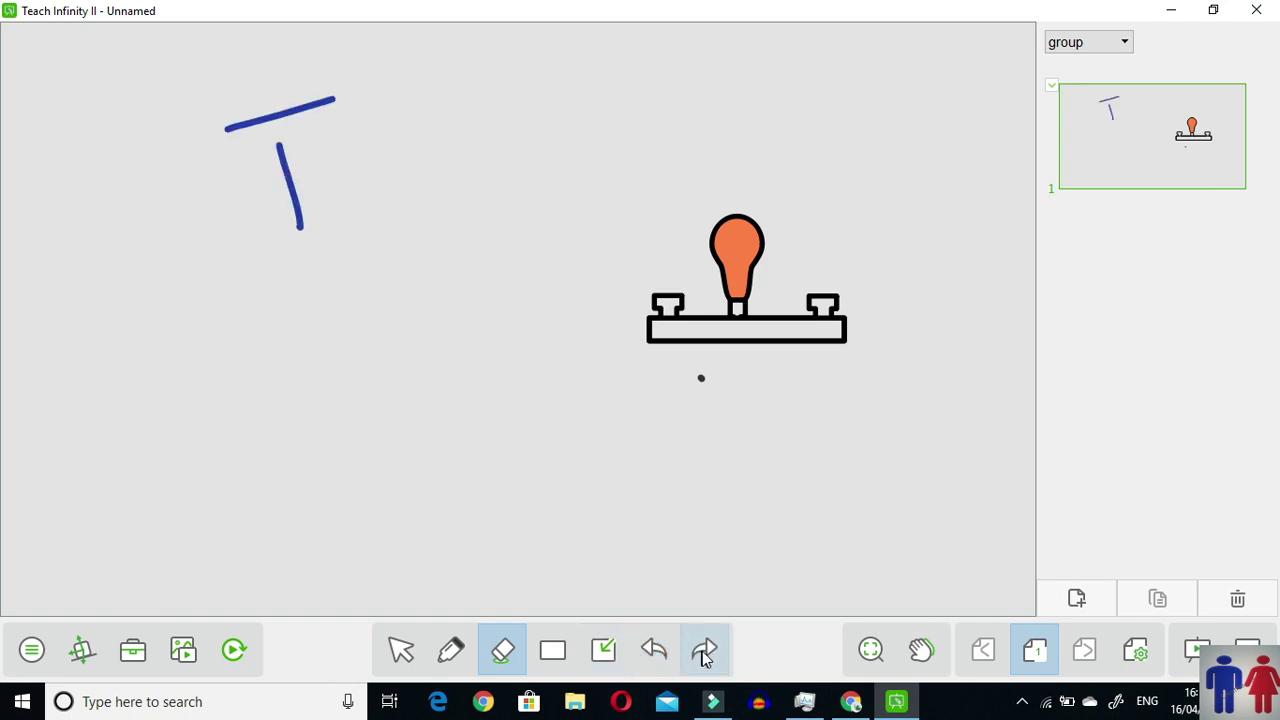
click(703, 650)
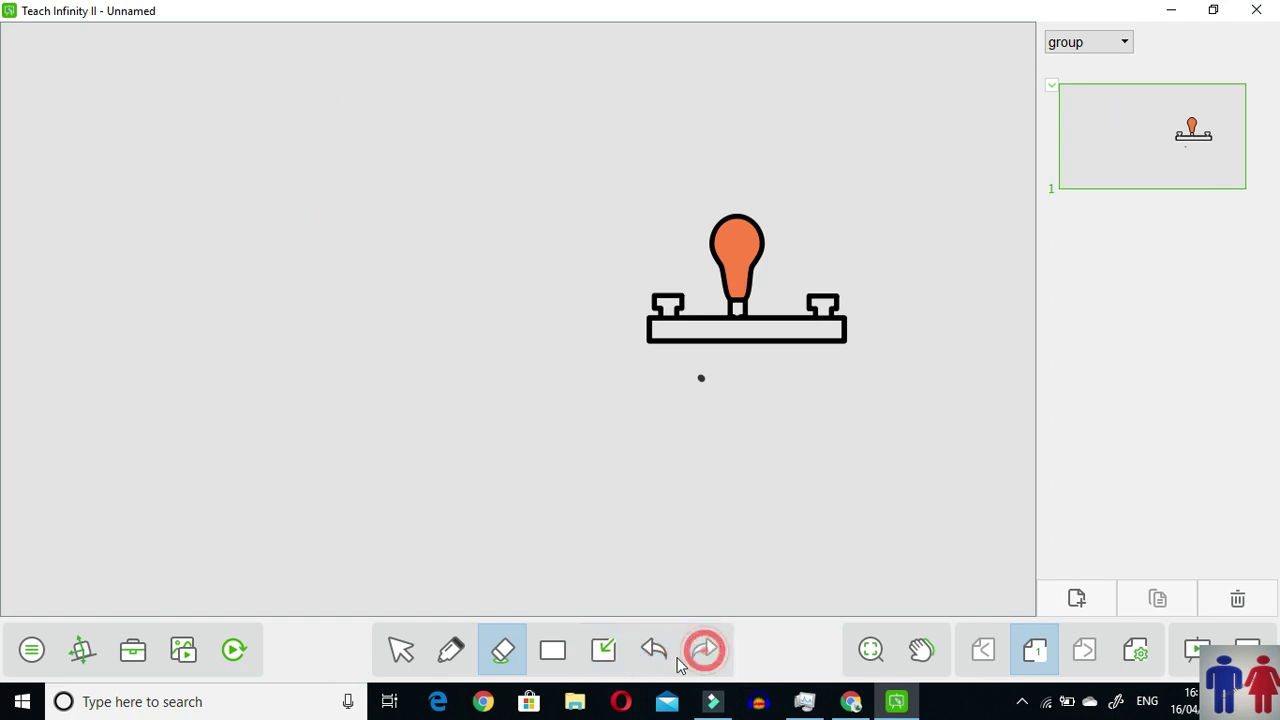
Pan the whiteboard view so the lit bulb sits near the centre
click(924, 654)
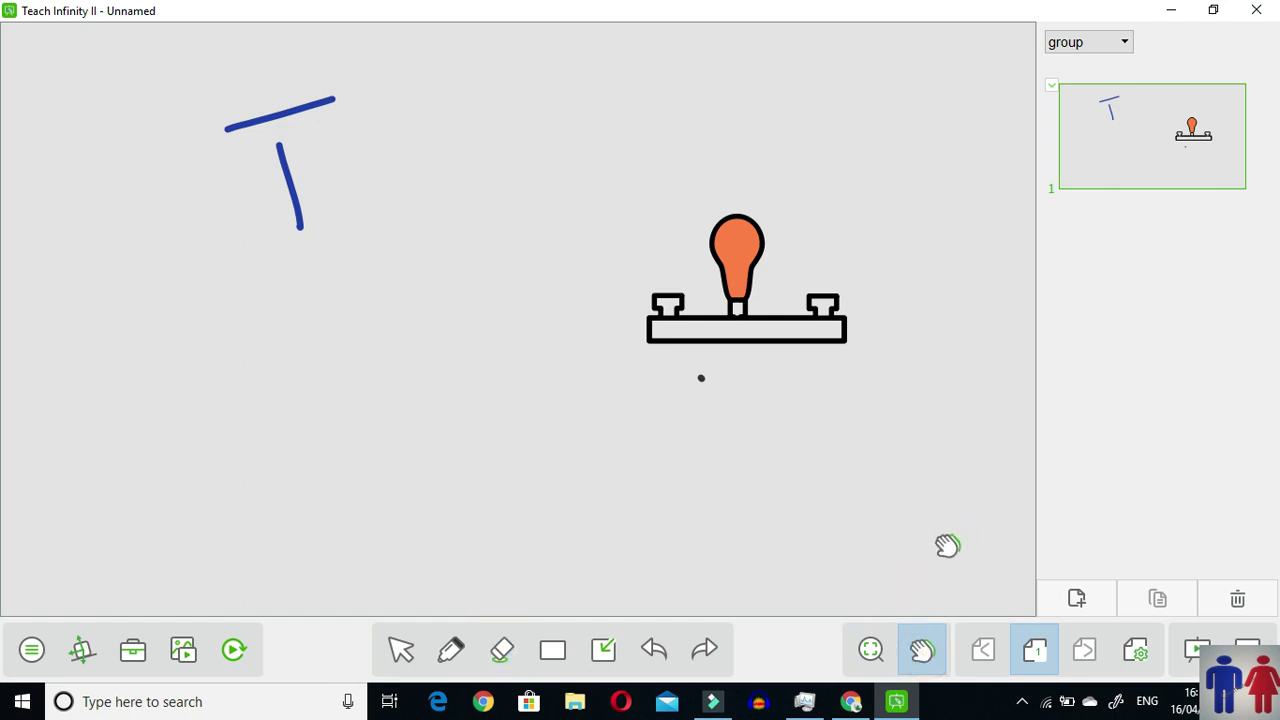
mouse_move(940, 555)
mouse_down()
mouse_move(664, 517)
mouse_move(714, 429)
mouse_up()
mouse_move(386, 457)
mouse_down()
mouse_move(628, 634)
mouse_move(555, 449)
mouse_up()
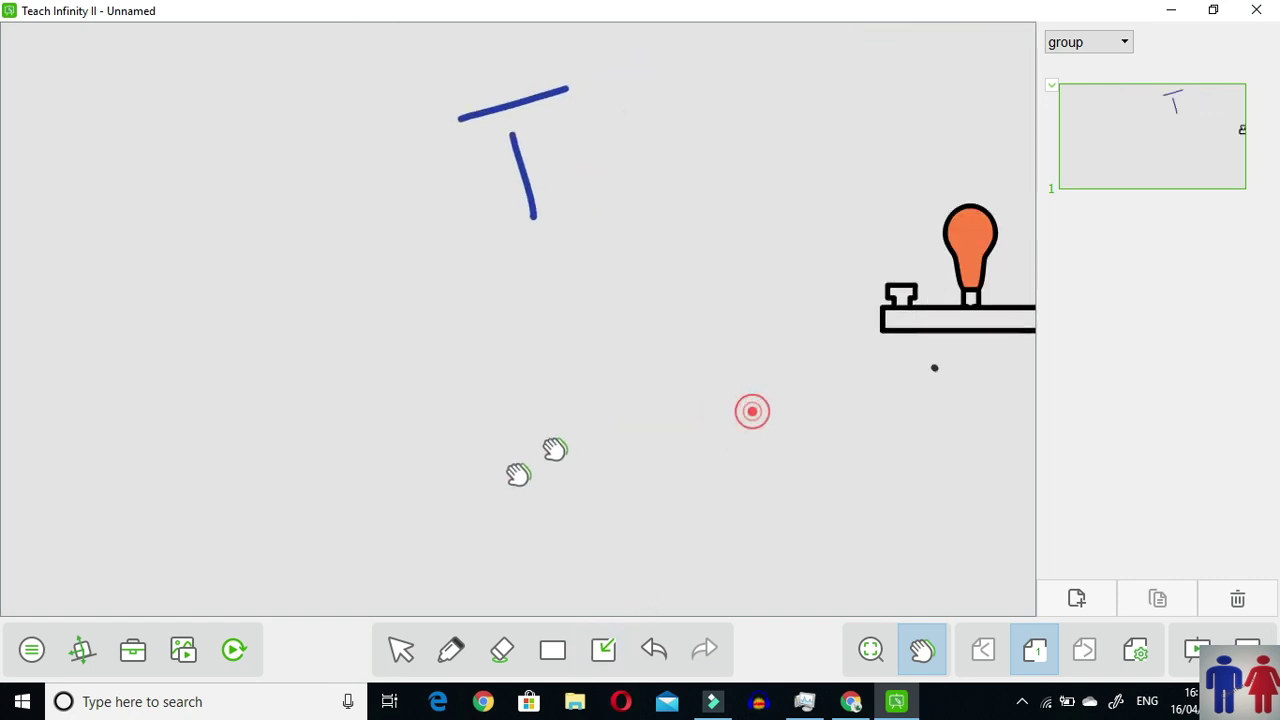
mouse_move(857, 246)
mouse_down()
mouse_move(643, 409)
mouse_move(691, 123)
mouse_move(936, 224)
mouse_move(720, 254)
mouse_move(728, 160)
mouse_up()
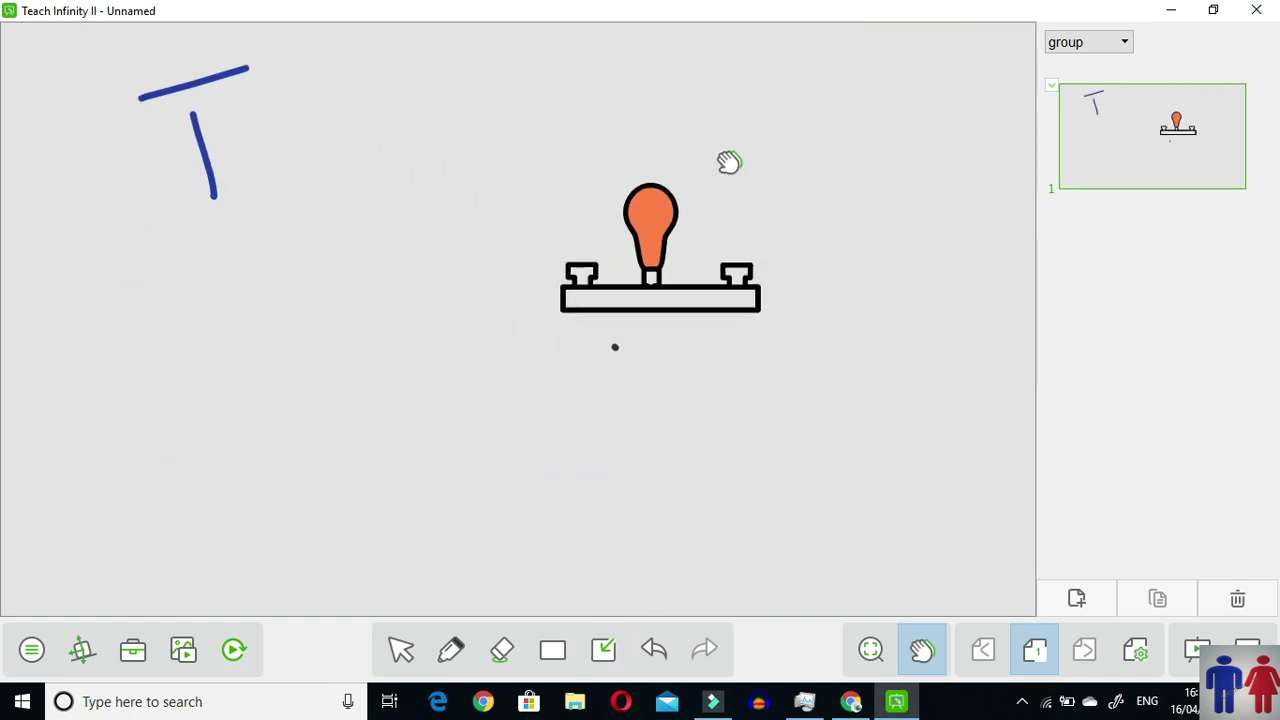
Add blank pages after page 1, view pages 2 and 3, then return to page 1
click(1076, 598)
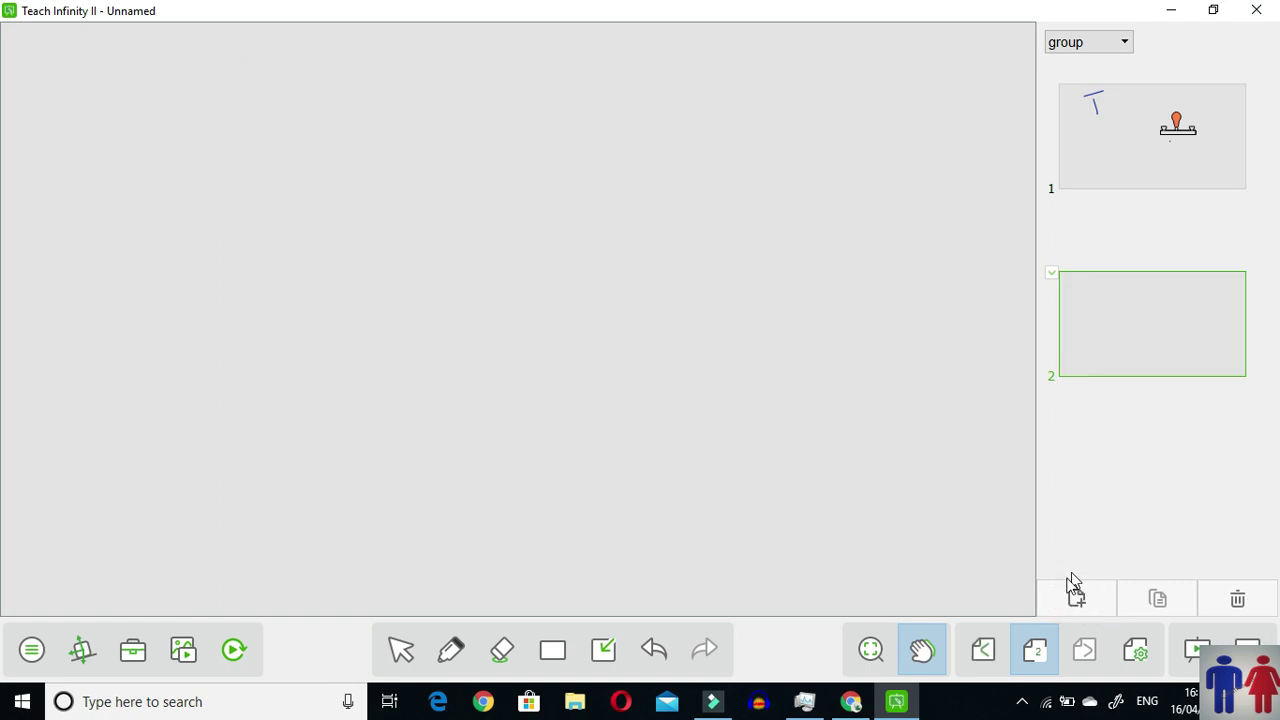
click(1074, 600)
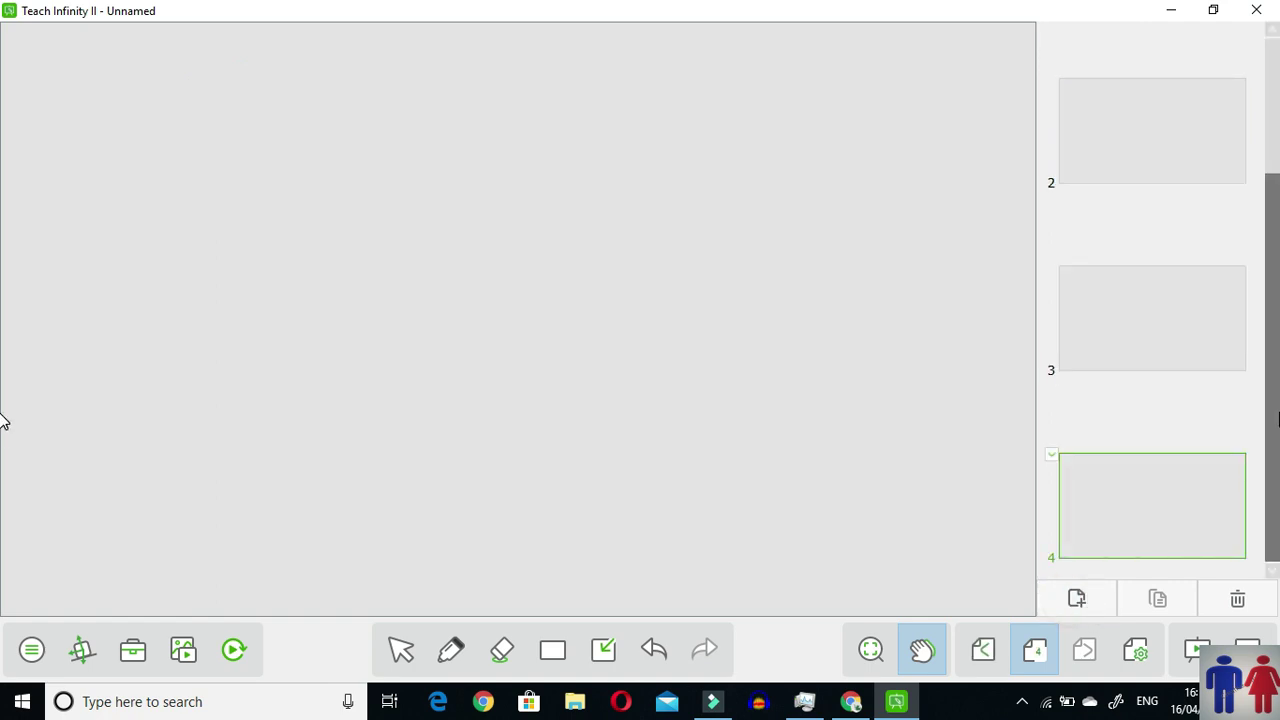
drag(1272, 415, 1275, 205)
click(1146, 326)
click(1152, 494)
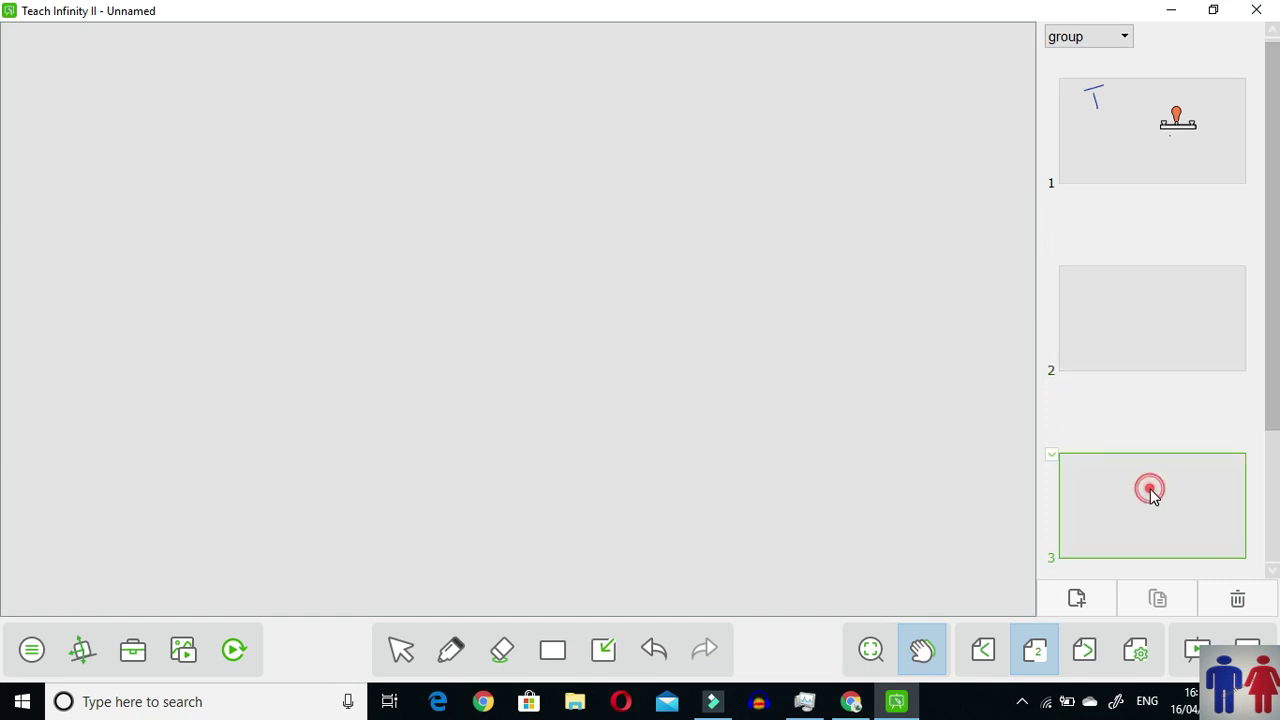
click(1192, 298)
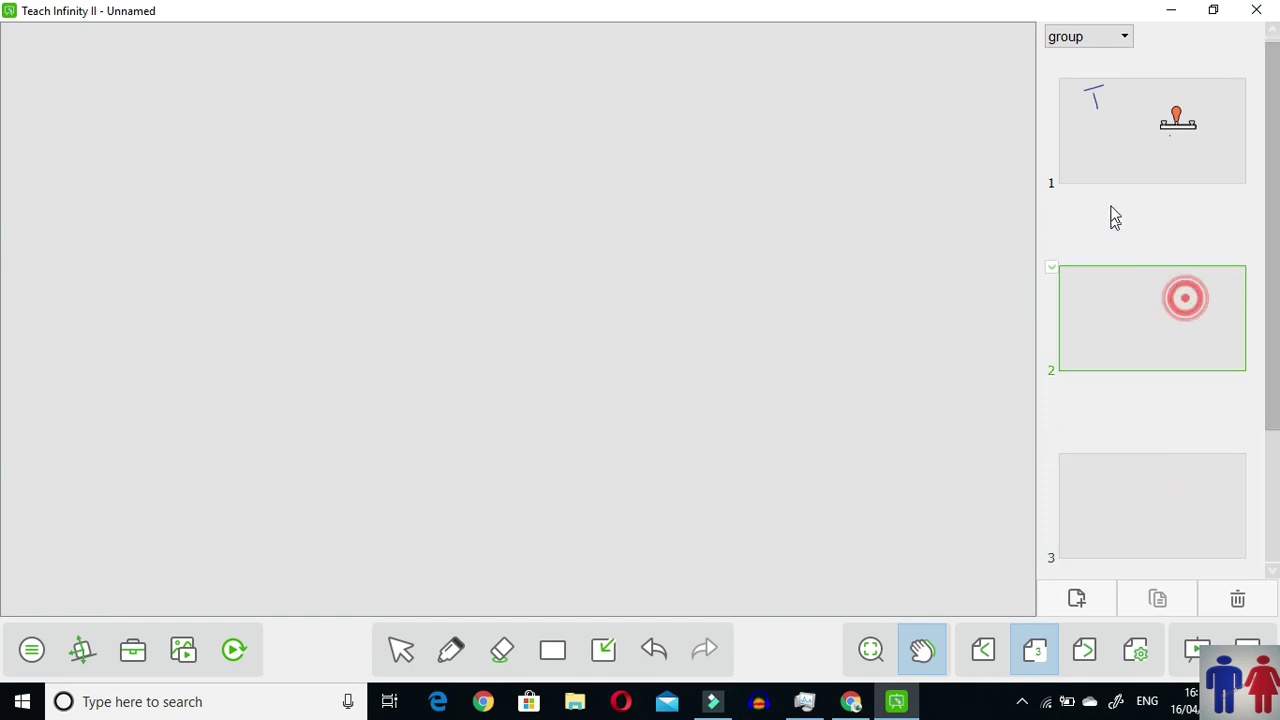
click(1114, 159)
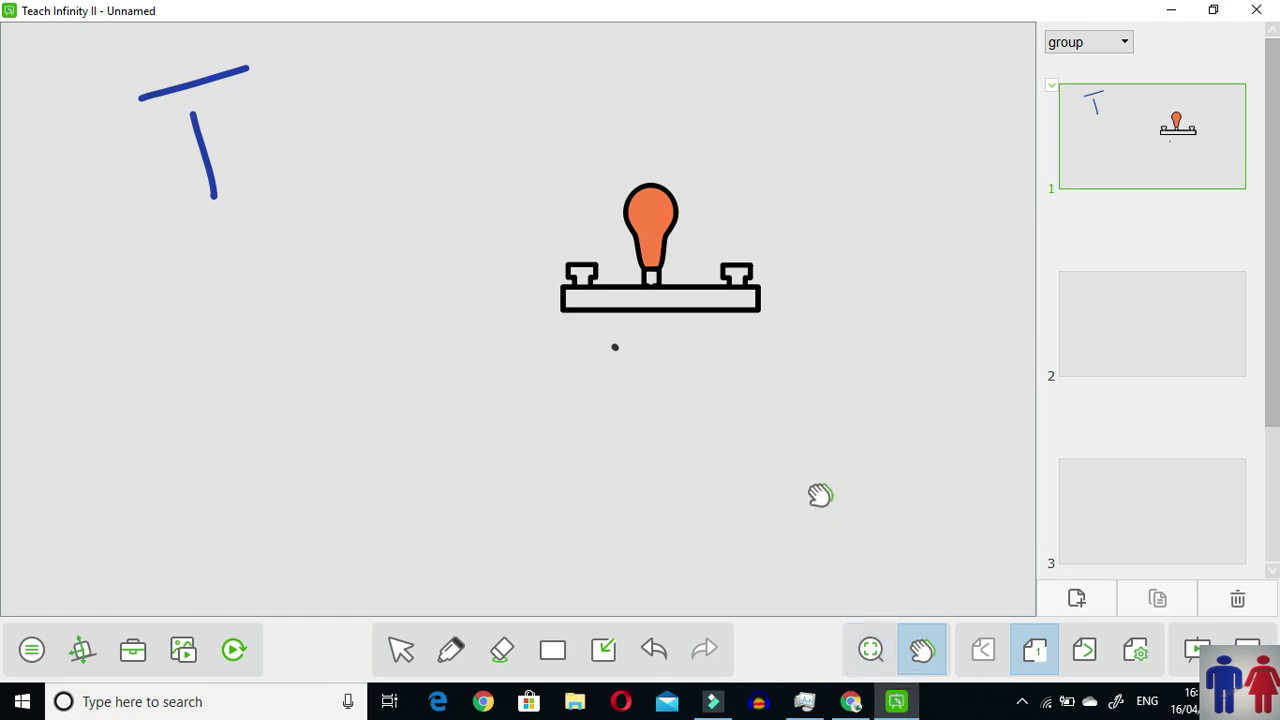
On page 2, add a text box reading 'My name is john.' on one line
click(1137, 292)
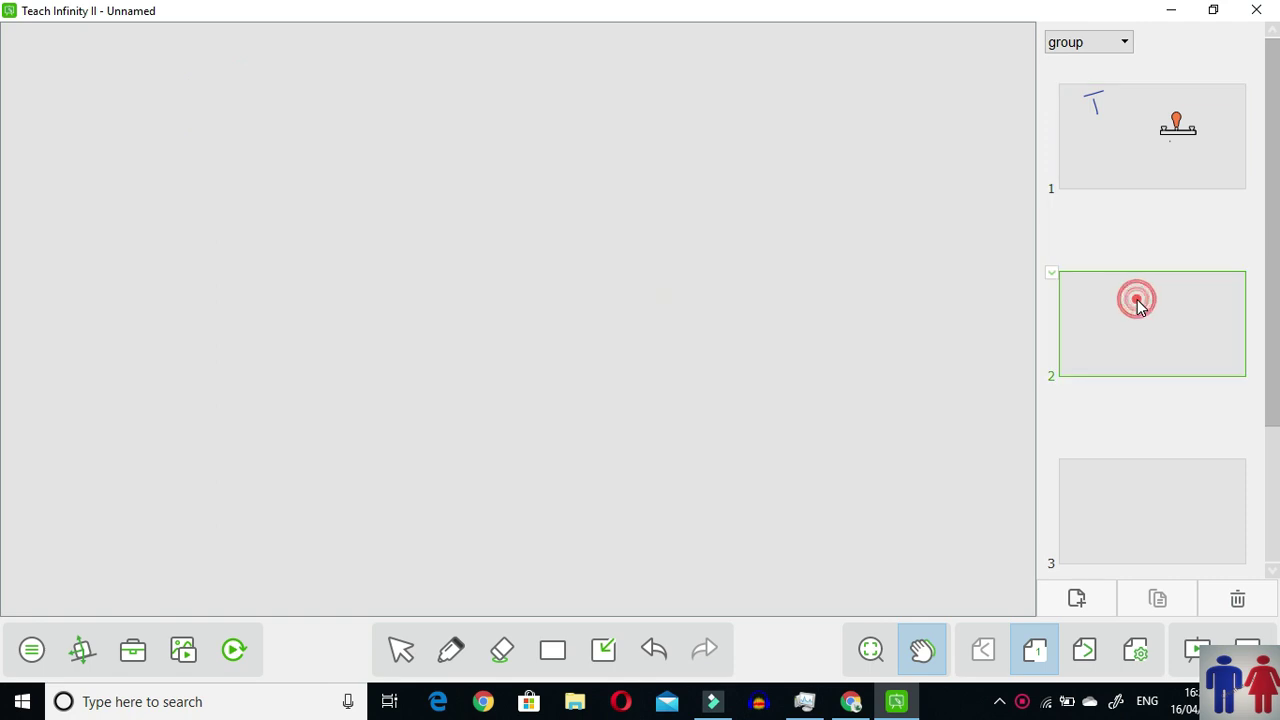
click(604, 652)
click(624, 572)
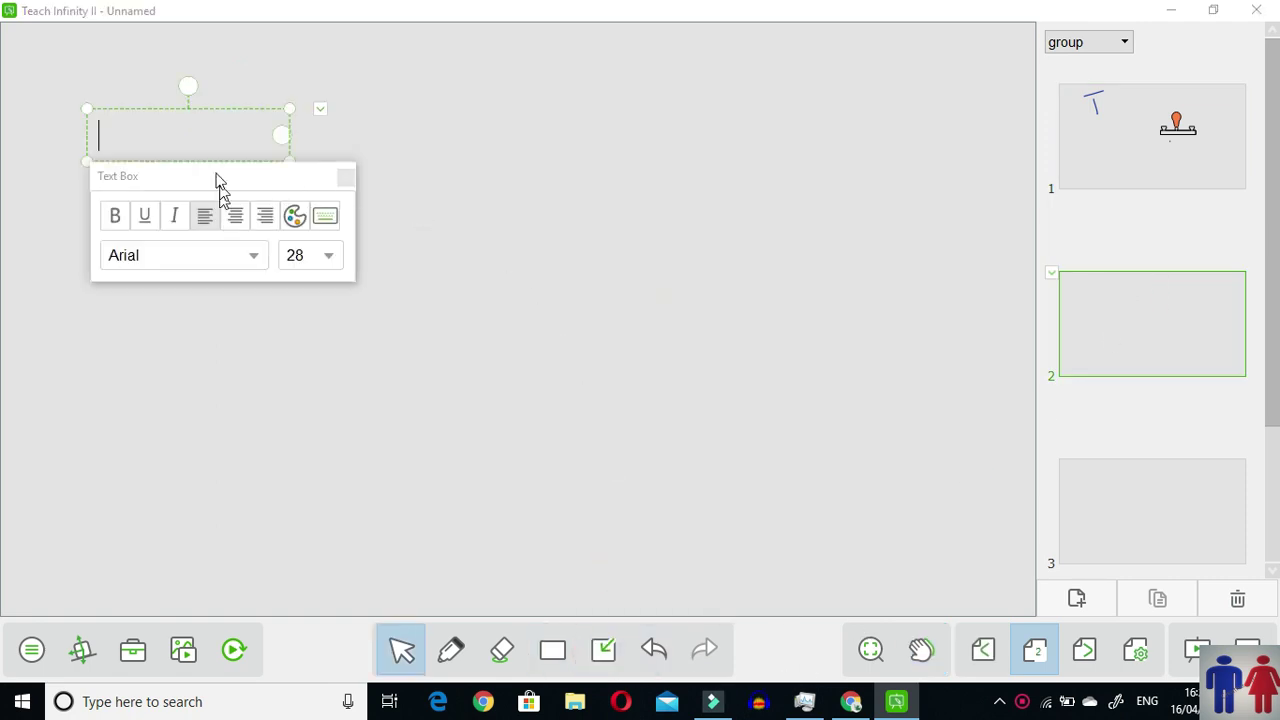
text(My name is)
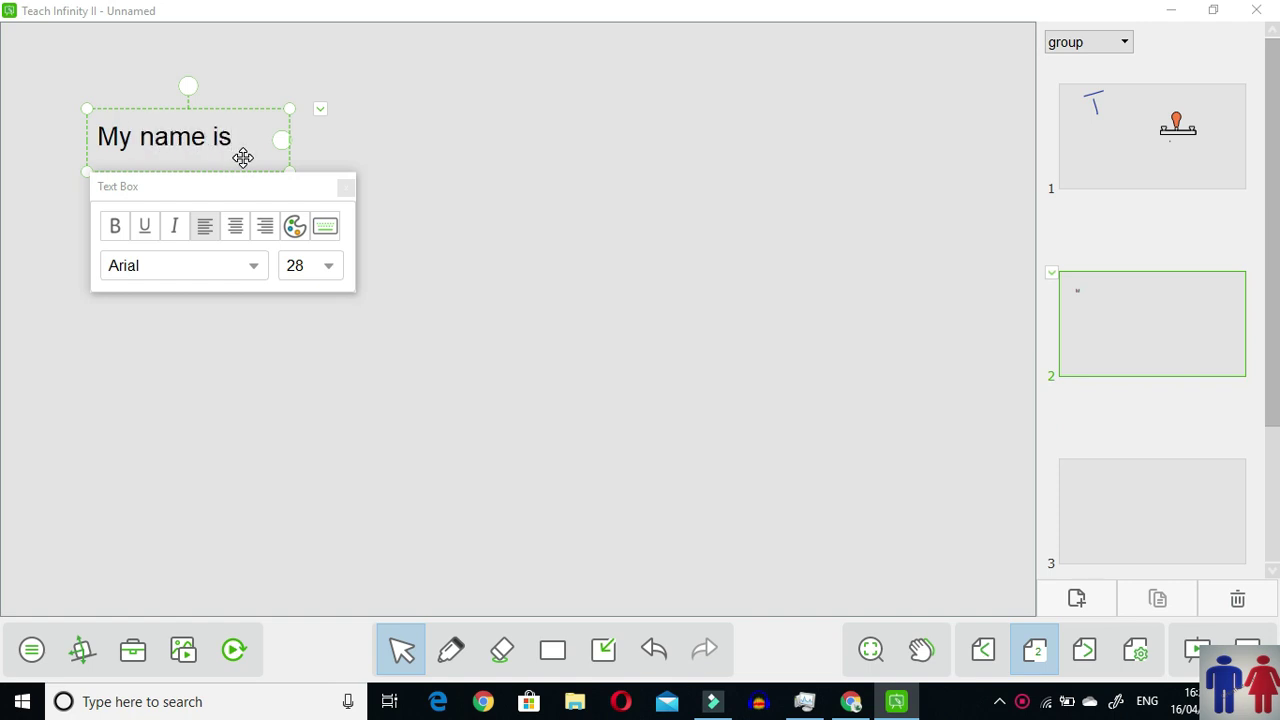
text(n.)
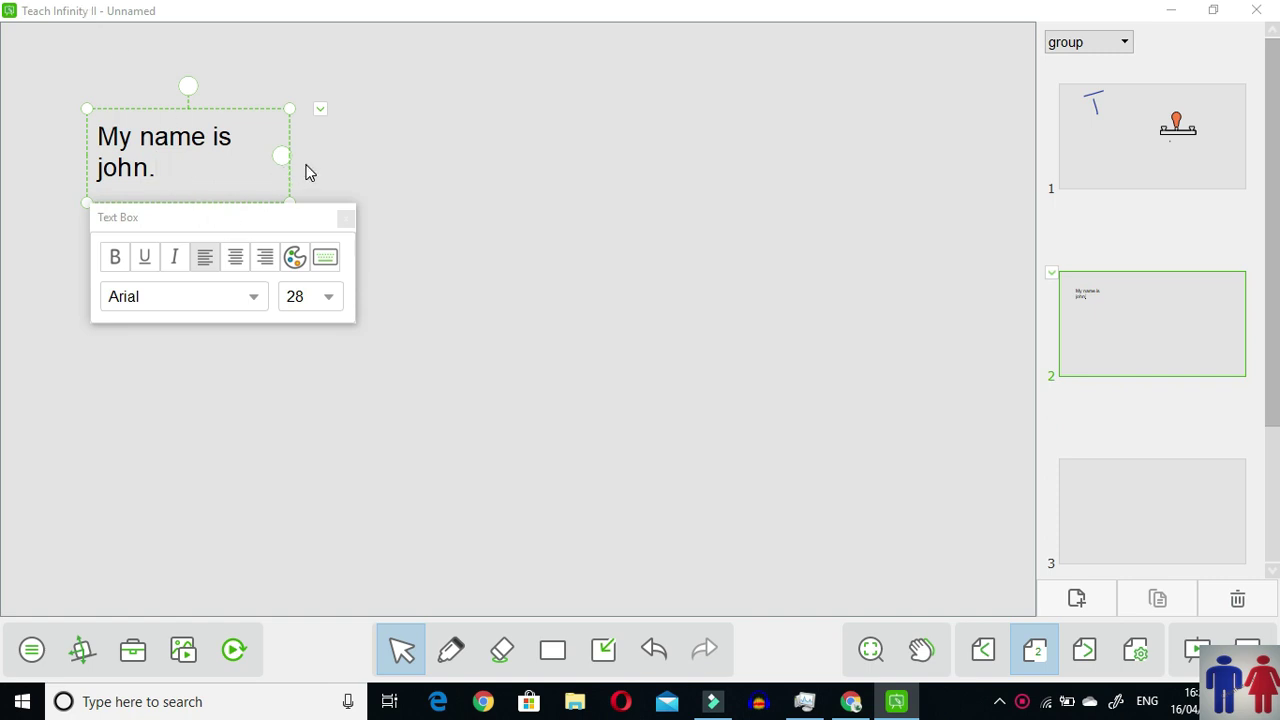
drag(281, 155, 852, 140)
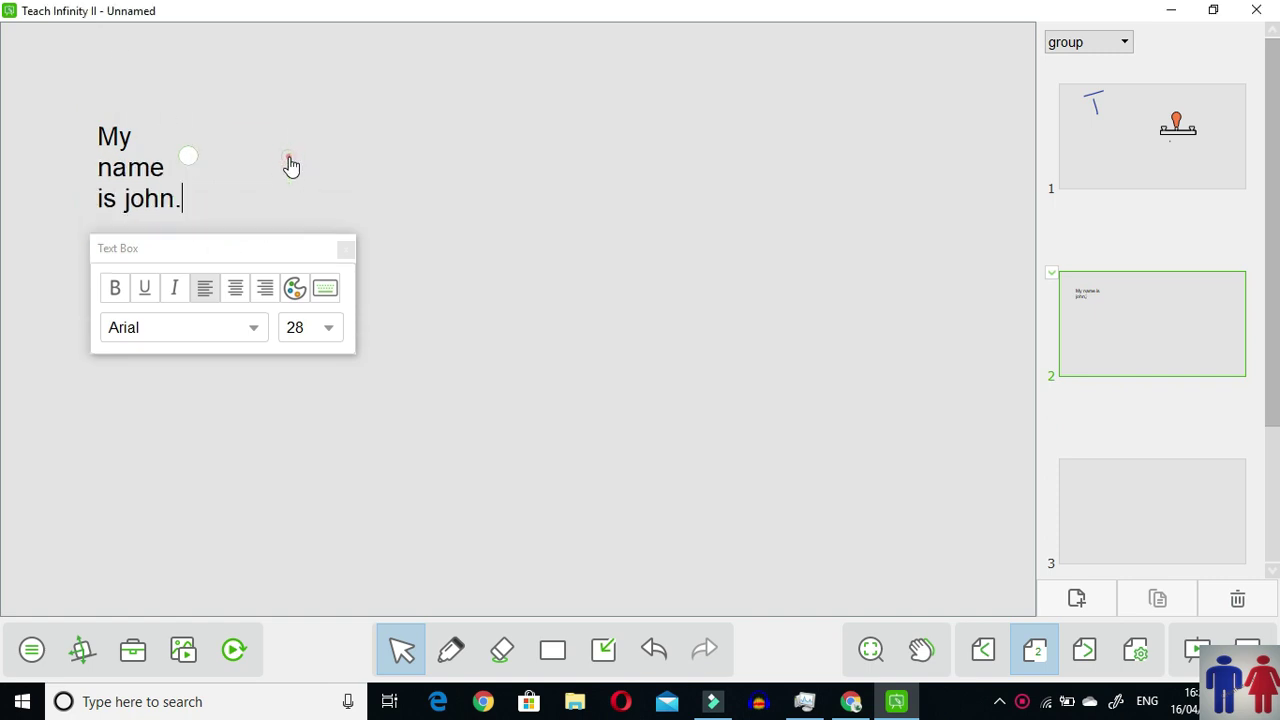
Make the whole sentence underlined, bold and italic
drag(297, 137, 104, 137)
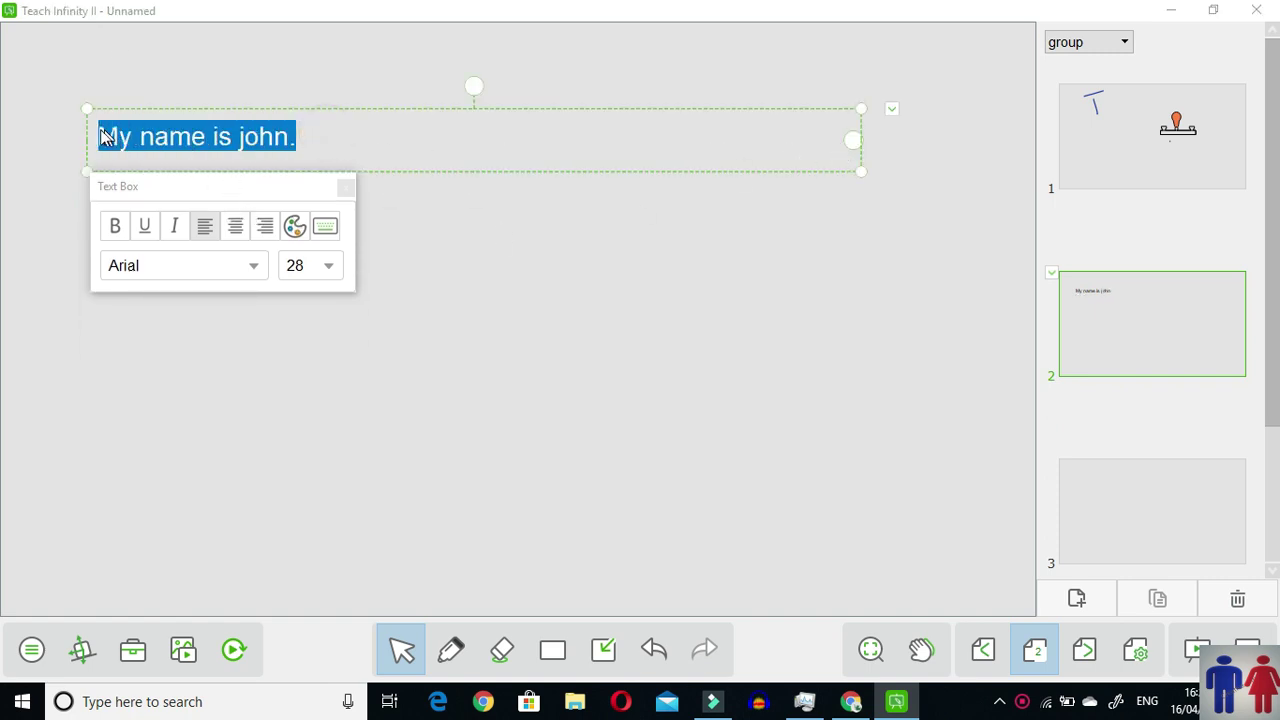
click(144, 228)
click(116, 226)
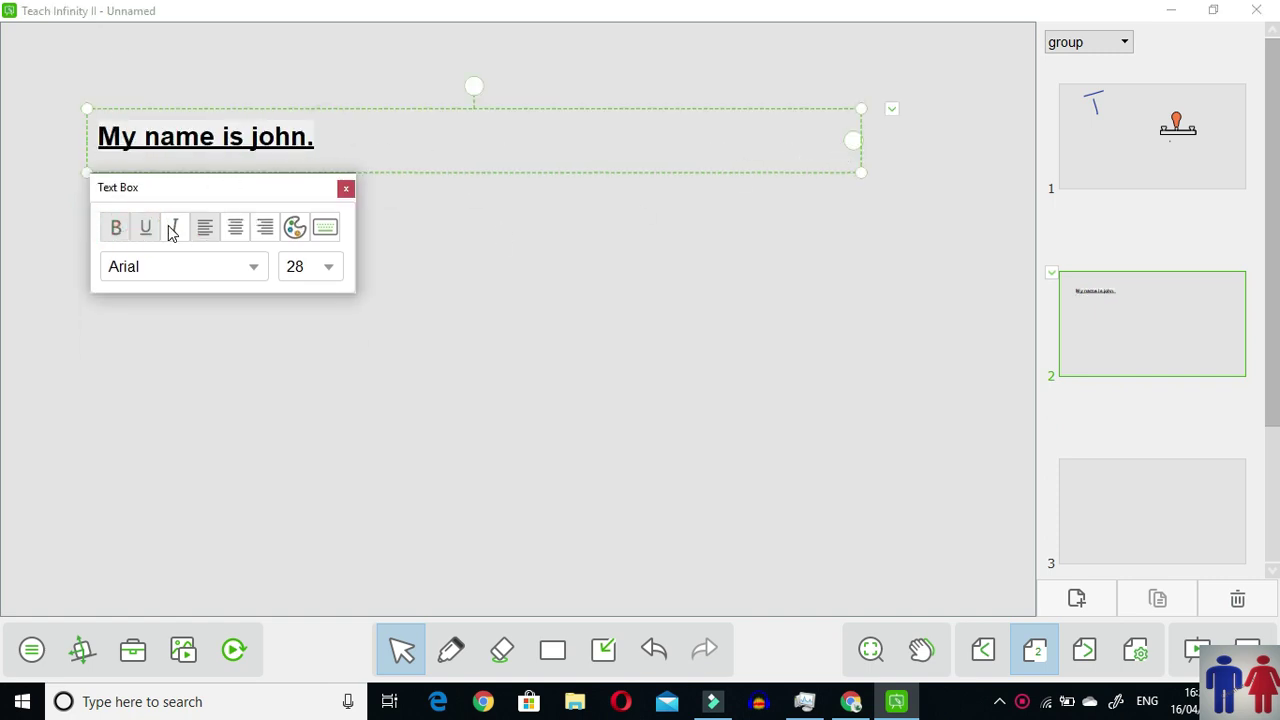
click(173, 226)
click(338, 129)
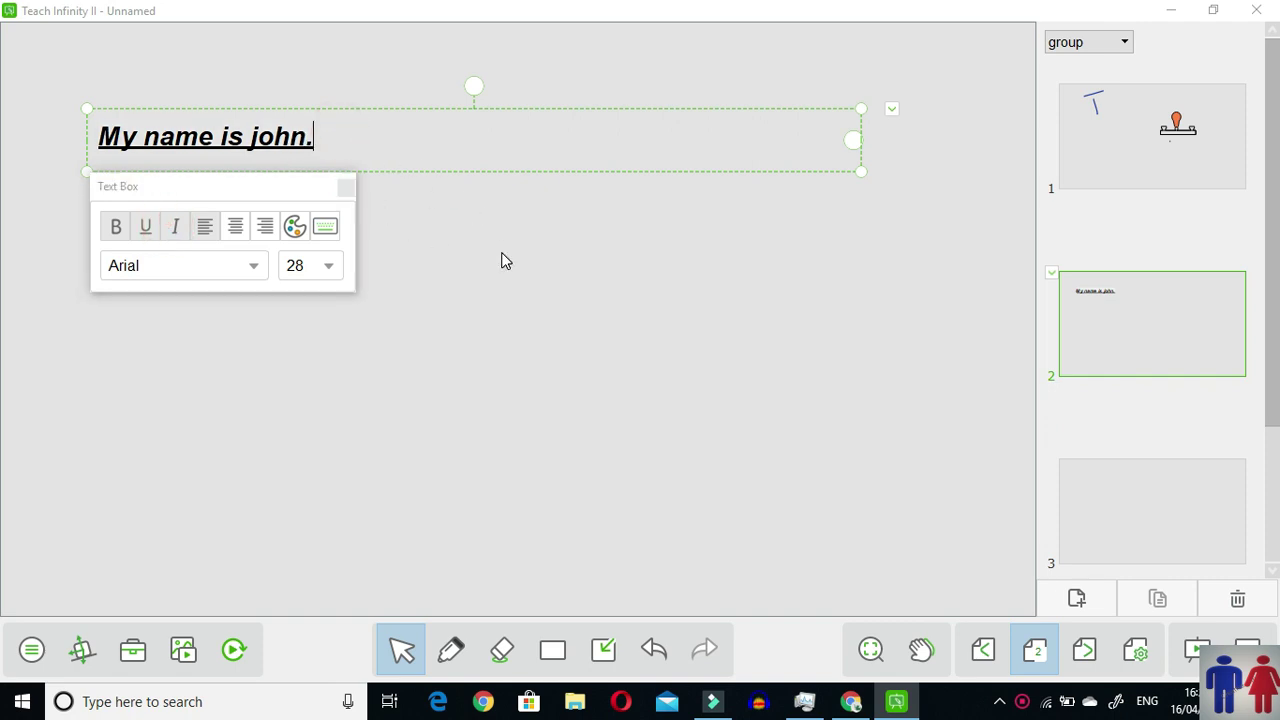
Draw two overlapping blue rectangles below the sentence
click(556, 653)
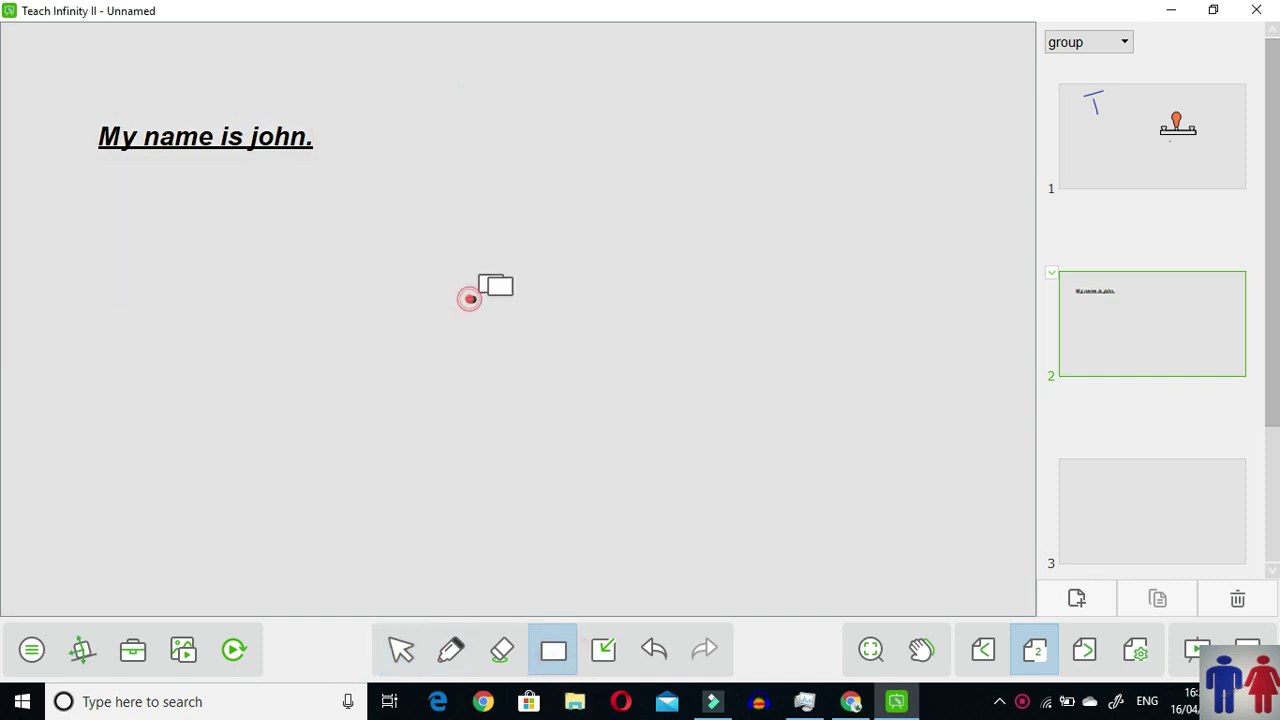
drag(469, 298, 690, 468)
drag(566, 380, 789, 573)
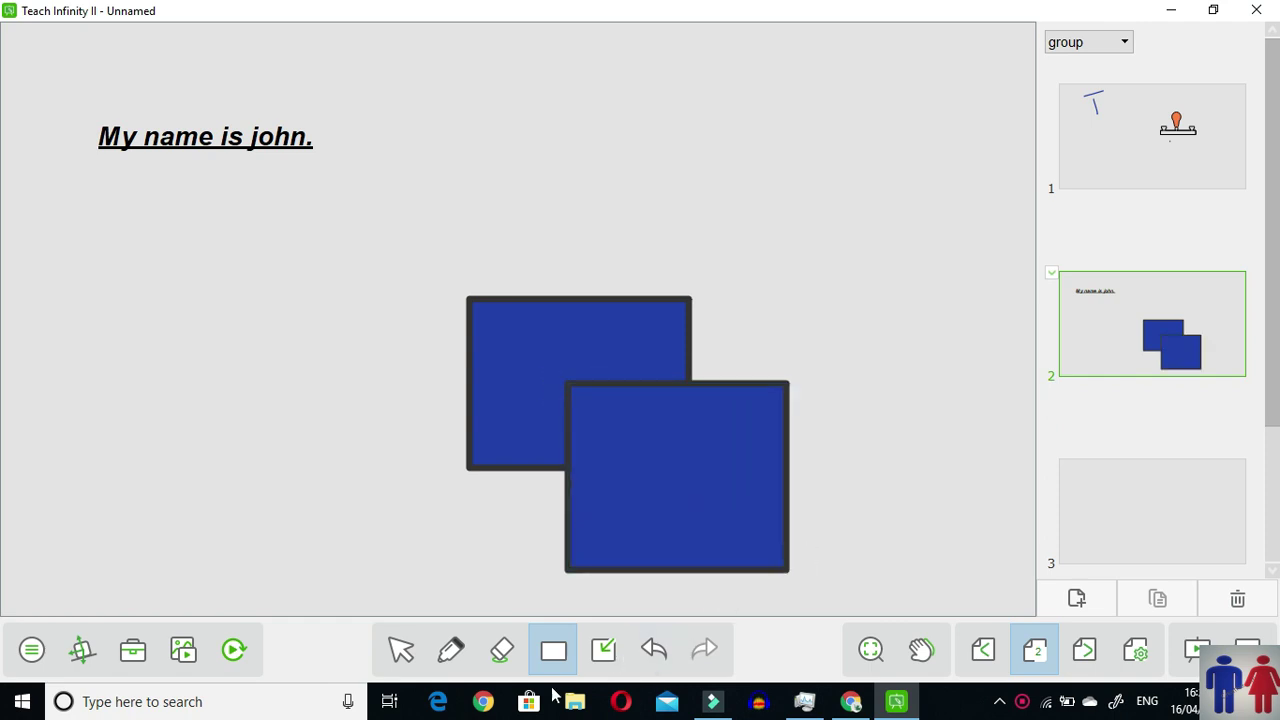
Add a straight line below the sentence and a right-pointing arrow above the rectangles
click(558, 652)
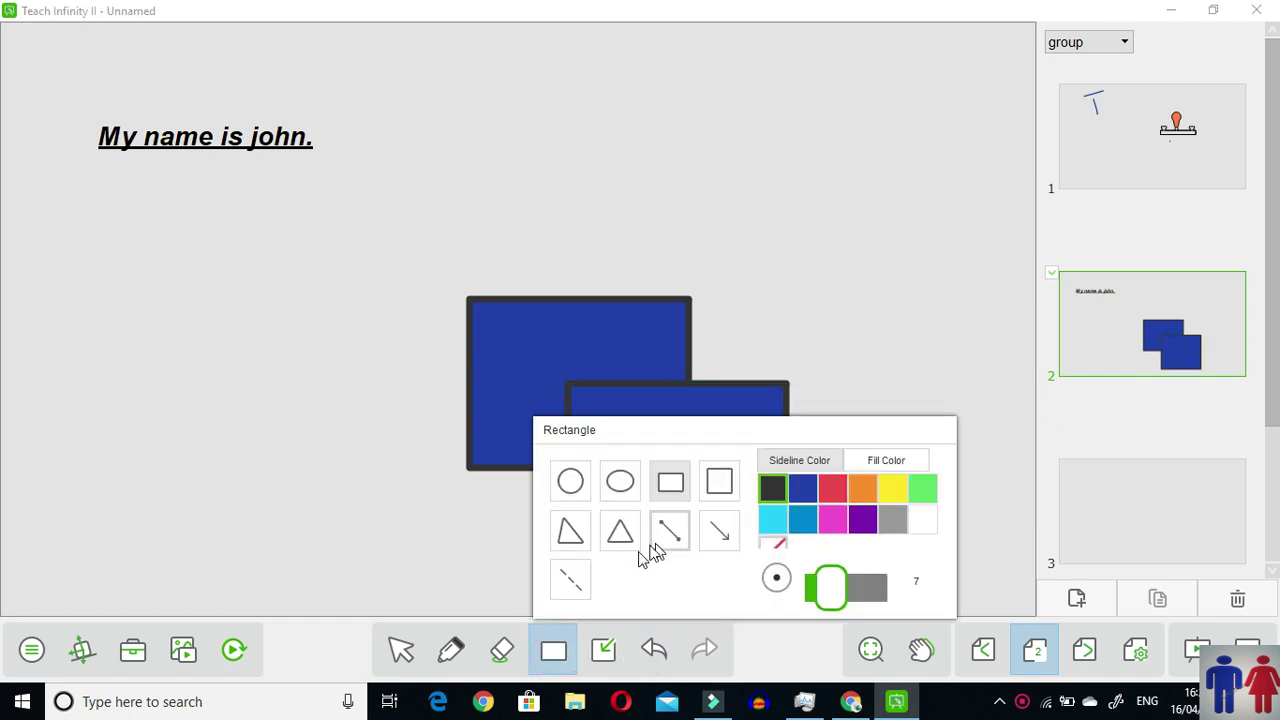
click(668, 531)
drag(480, 163, 622, 162)
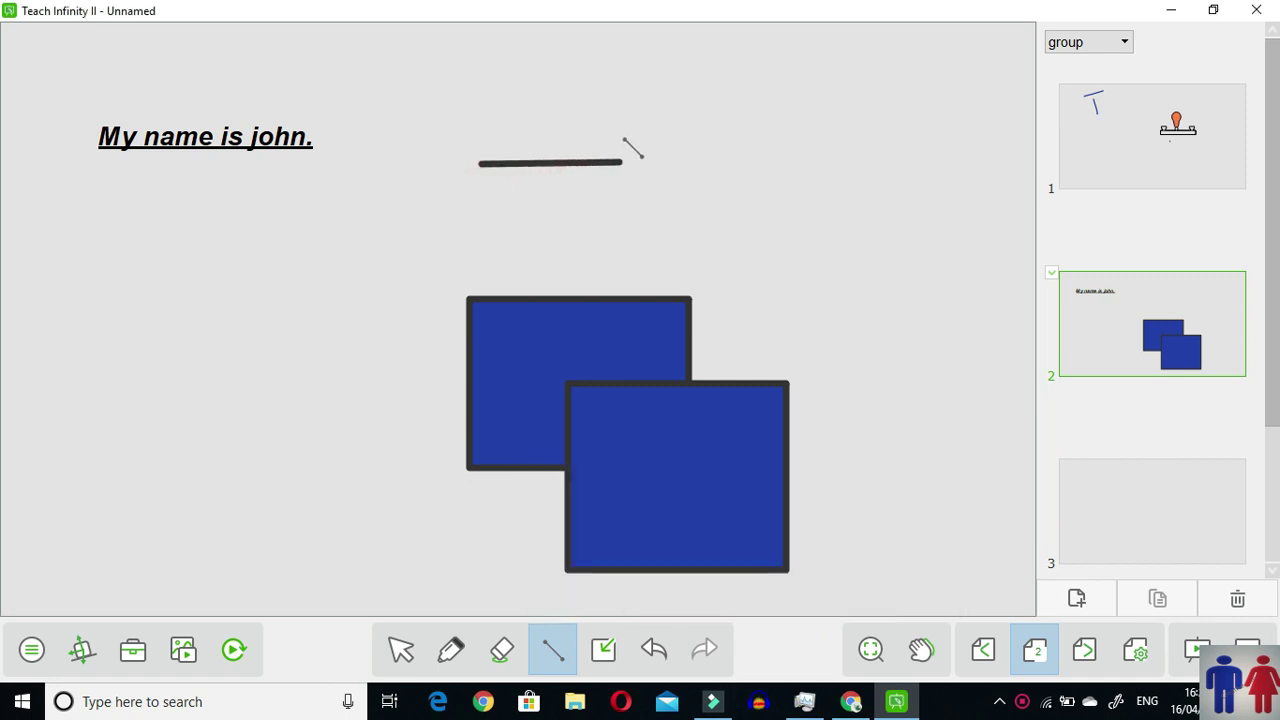
click(552, 660)
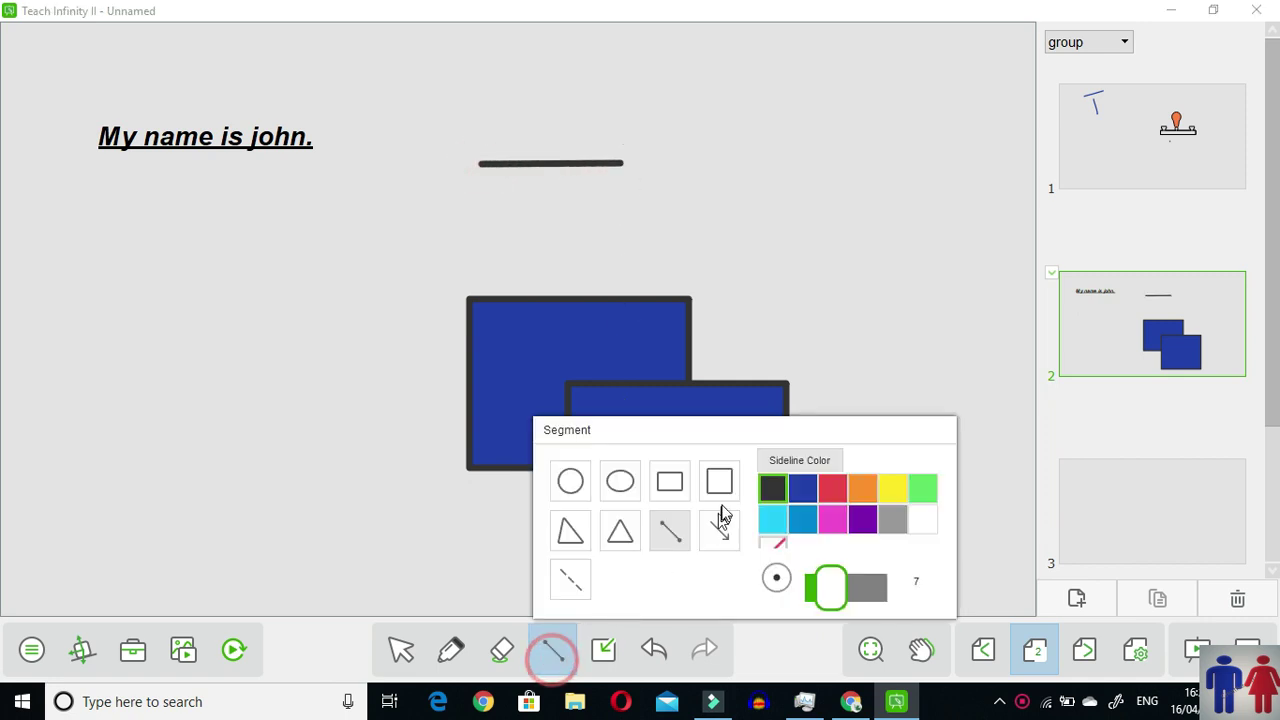
click(717, 531)
drag(493, 252, 650, 249)
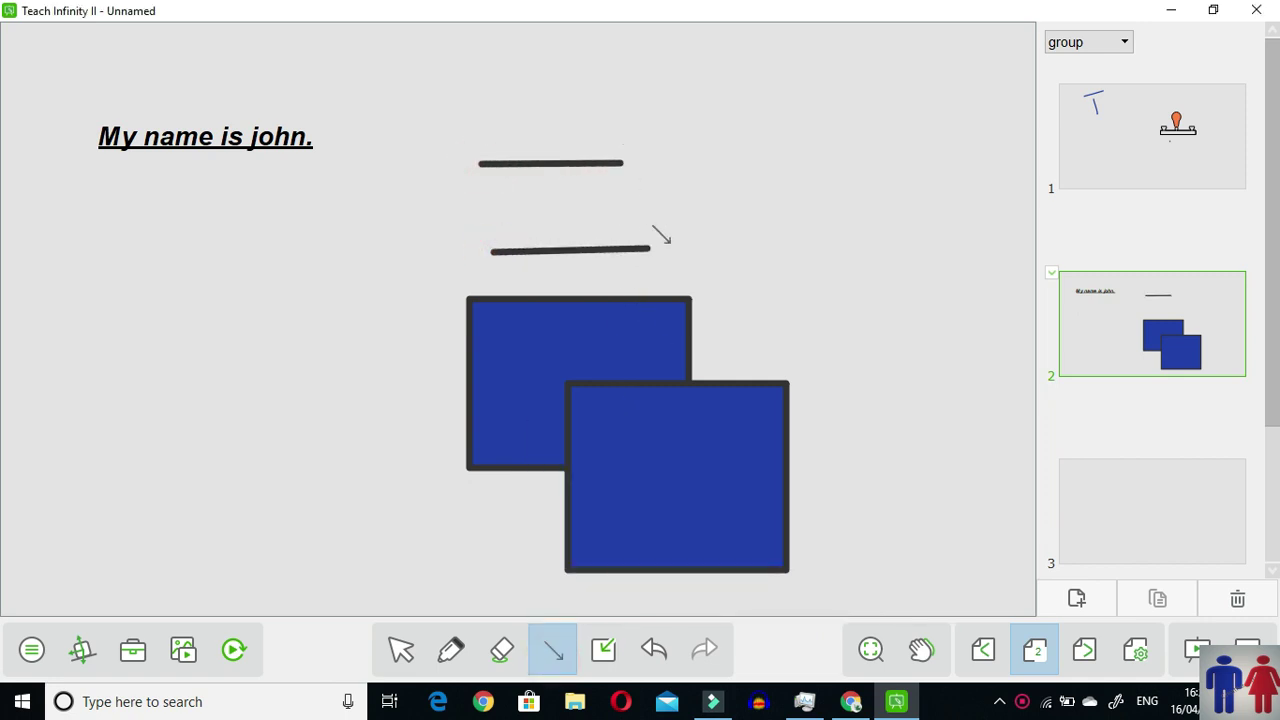
Dismiss the equipment connection warning and go to blank page 3
click(617, 650)
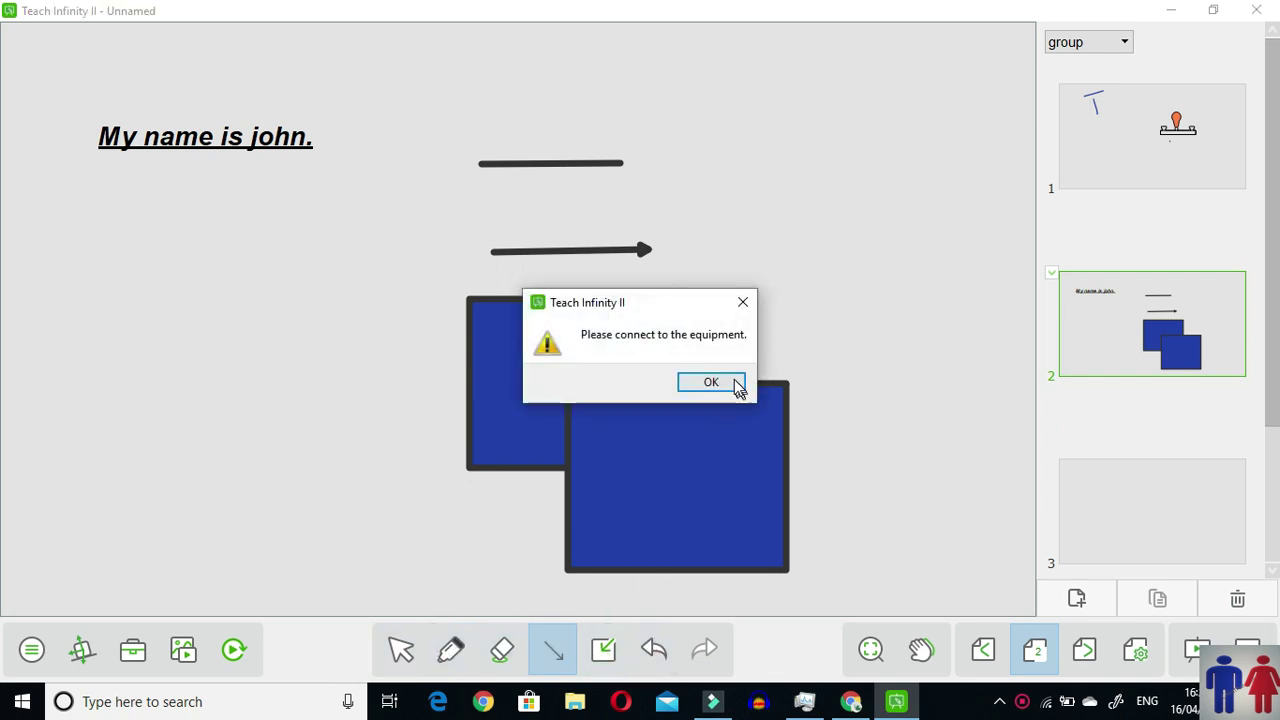
click(740, 388)
click(1100, 491)
Handwrite 'Thanks for watching' in blue with the pen and underline it
click(451, 650)
drag(122, 155, 168, 205)
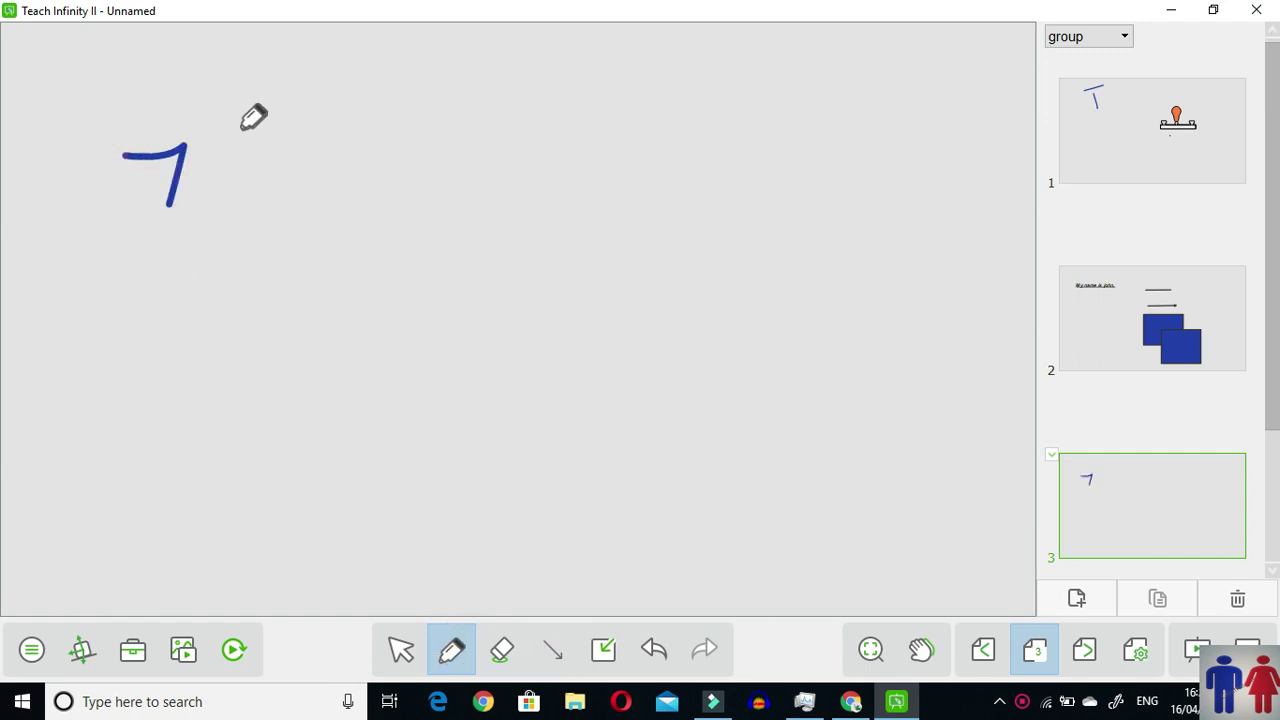
mouse_move(230, 122)
mouse_down()
mouse_move(300, 177)
mouse_move(396, 154)
mouse_up()
drag(497, 93, 530, 140)
mouse_move(535, 135)
mouse_down()
mouse_move(572, 140)
mouse_move(592, 125)
mouse_up()
mouse_move(598, 150)
mouse_down()
mouse_move(680, 165)
mouse_move(830, 135)
mouse_move(888, 214)
mouse_up()
click(916, 107)
drag(1030, 142, 443, 299)
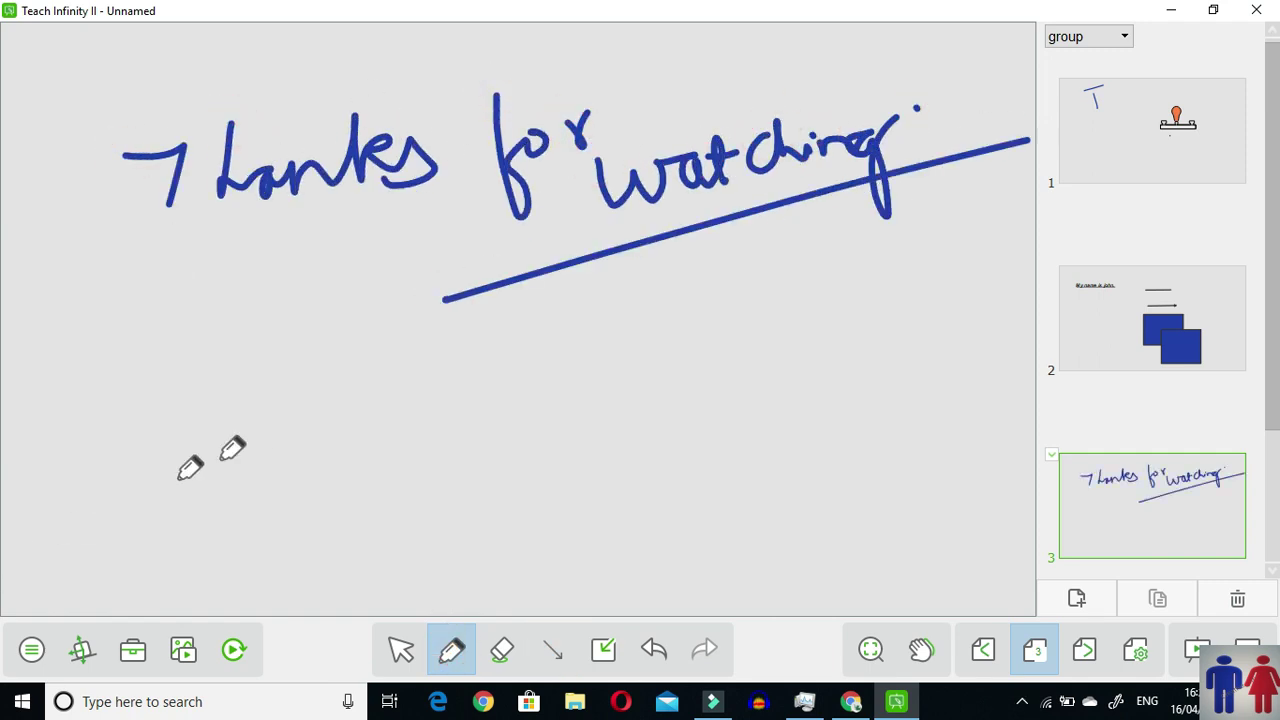